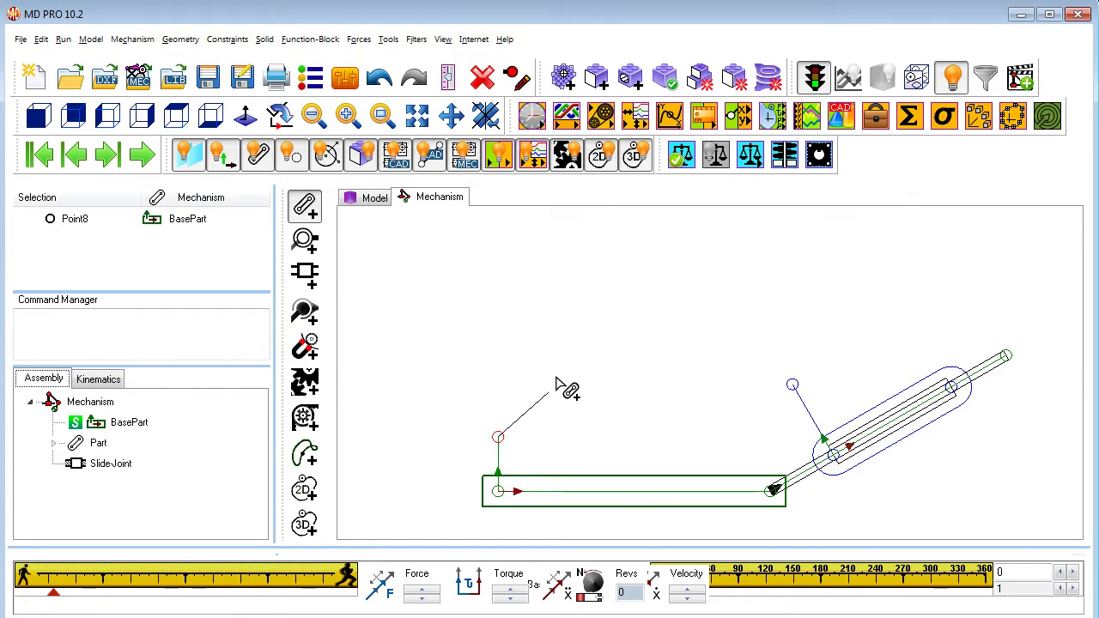
Step: Add two links joining the base pivot to the slider and start a Motion Dimension
{"action": "left_click", "coordinate": [556, 303]}
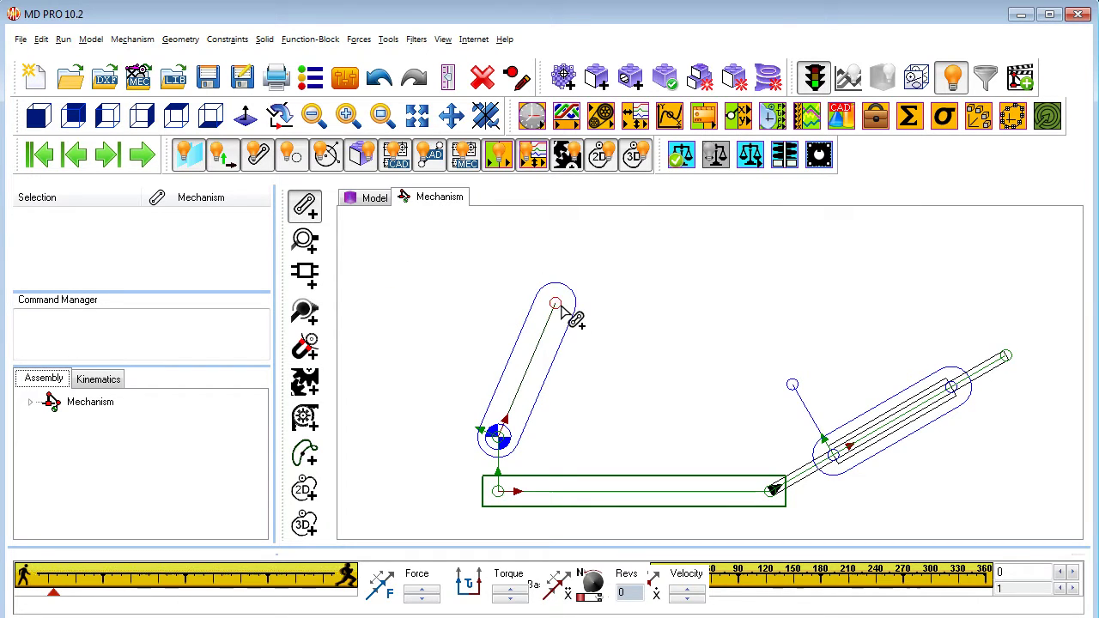
{"action": "left_click", "coordinate": [789, 385]}
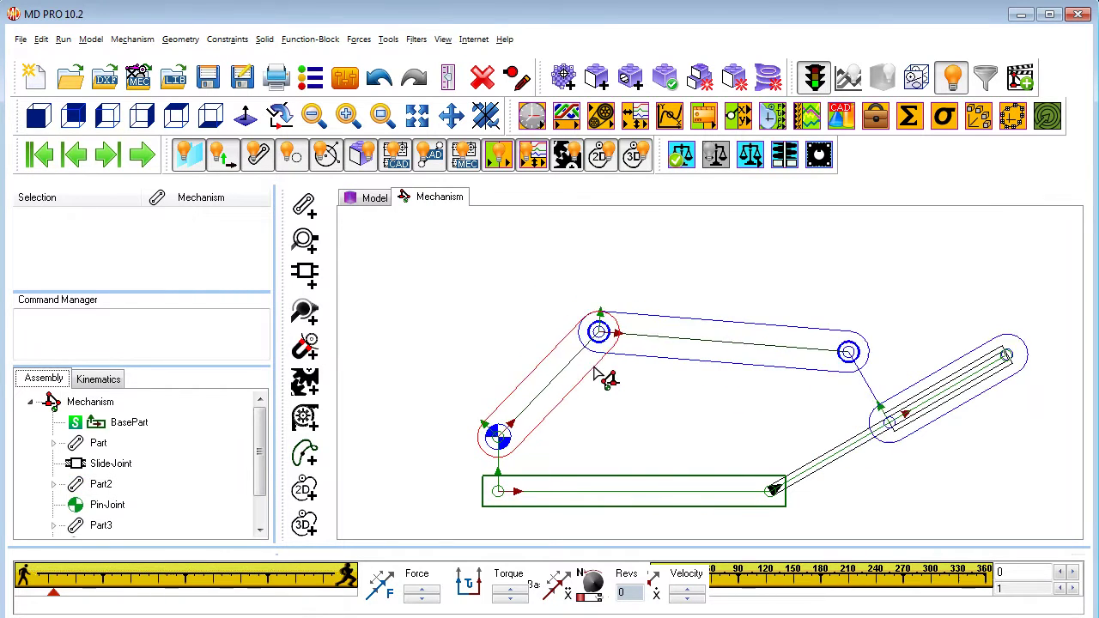
{"action": "left_click", "coordinate": [634, 120]}
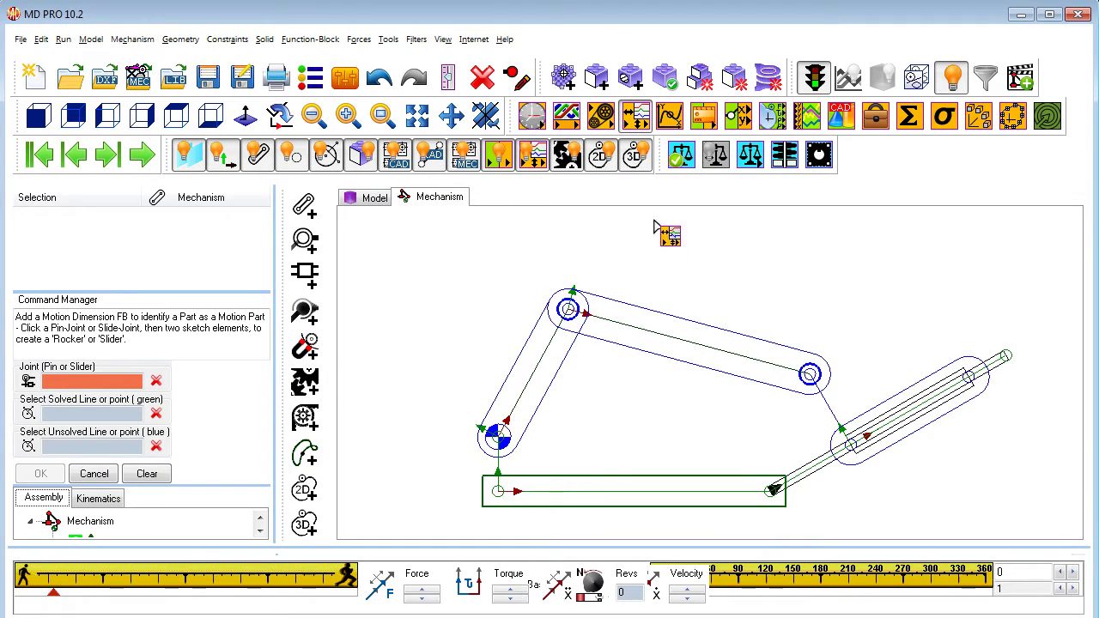
Step: Define the motion dimension from PinJoint, Line5 and CAD-Line2, and confirm it
{"action": "left_click", "coordinate": [508, 453]}
{"action": "left_click", "coordinate": [506, 467]}
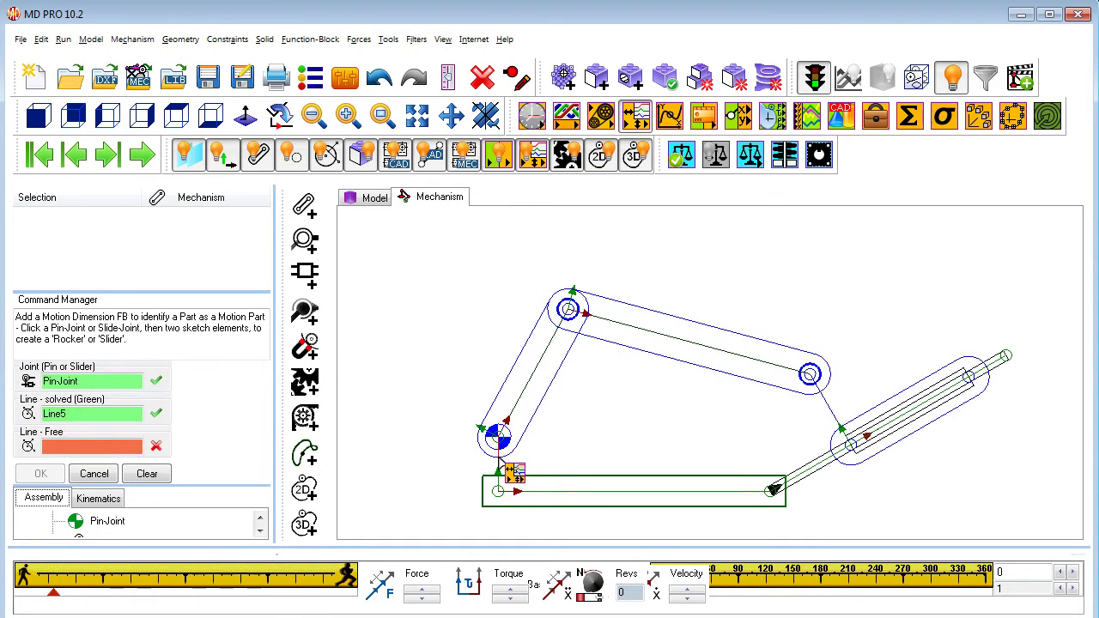
{"action": "left_click", "coordinate": [519, 409]}
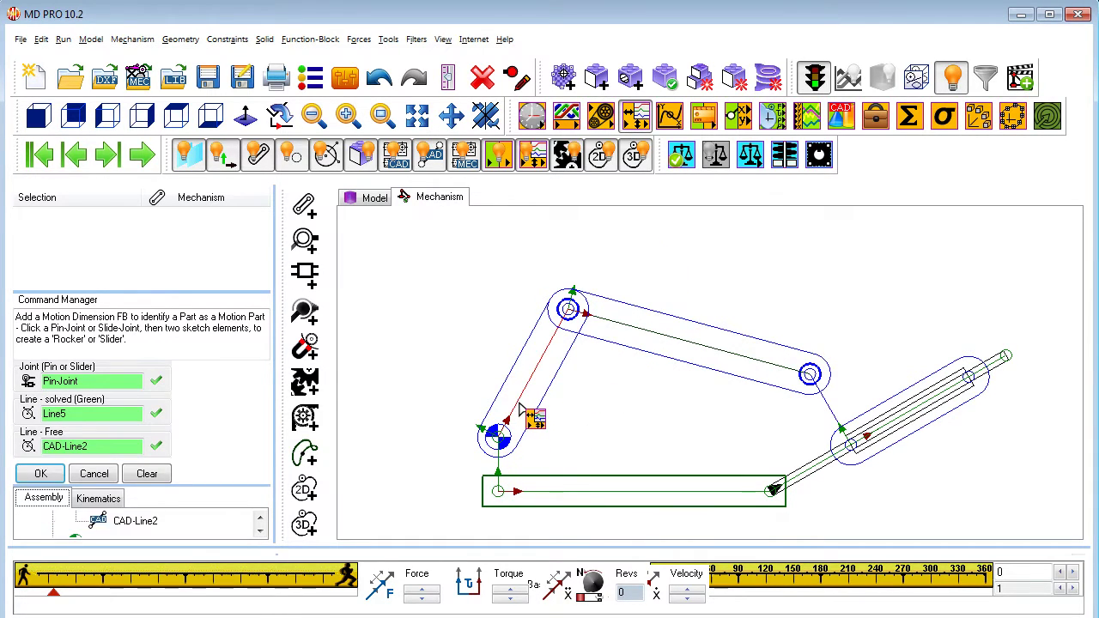
{"action": "left_click", "coordinate": [39, 474]}
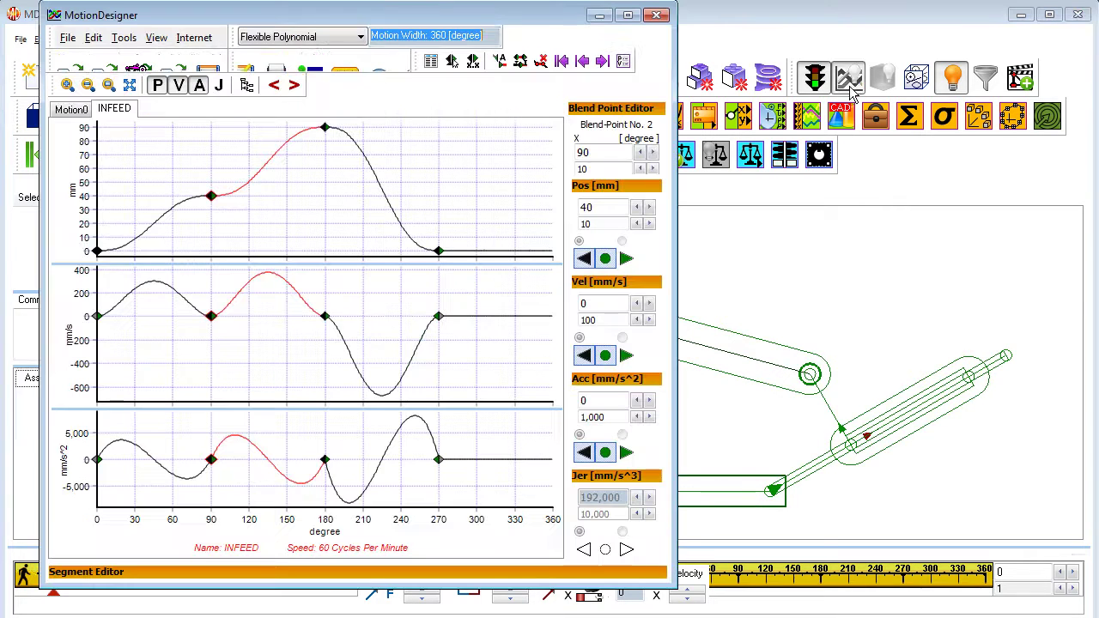
Step: Set the 180–270° INFEED segment to Modified Sinusoid, then select the 90–180° segment
{"action": "left_click", "coordinate": [170, 241]}
{"action": "left_click", "coordinate": [246, 205]}
{"action": "left_click", "coordinate": [358, 191]}
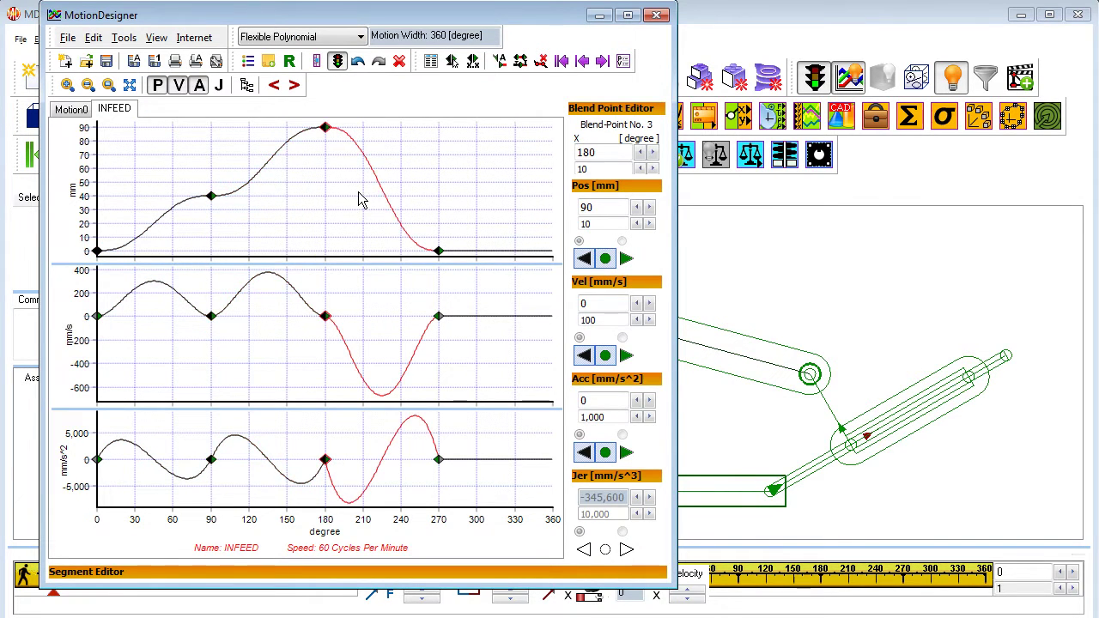
{"action": "left_click", "coordinate": [486, 248]}
{"action": "left_click", "coordinate": [388, 211]}
{"action": "left_click", "coordinate": [360, 37]}
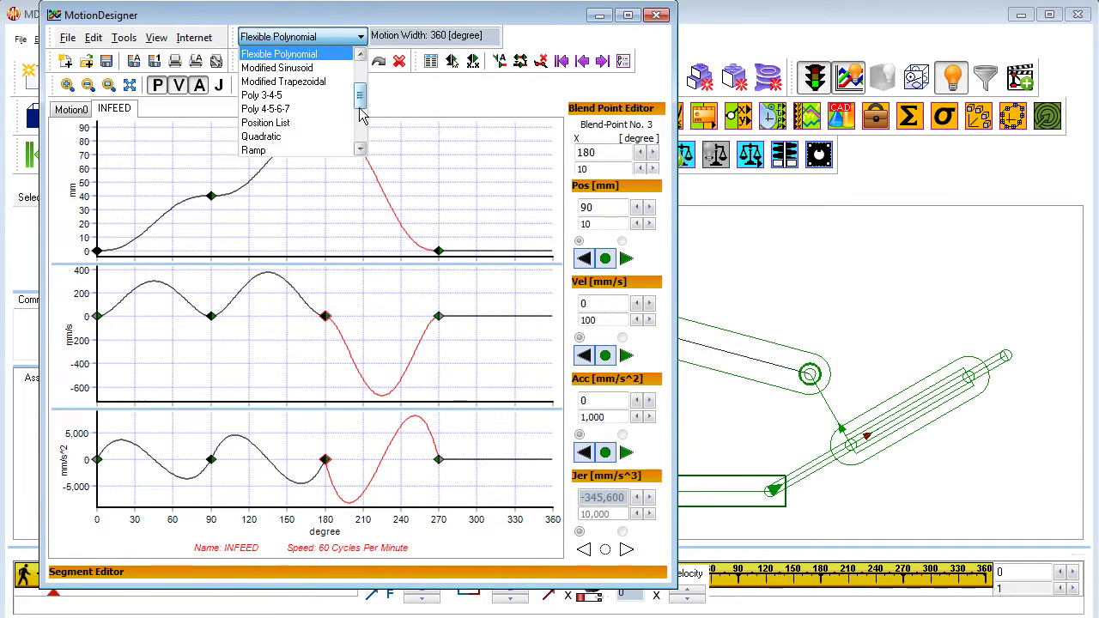
{"action": "left_click", "coordinate": [310, 83]}
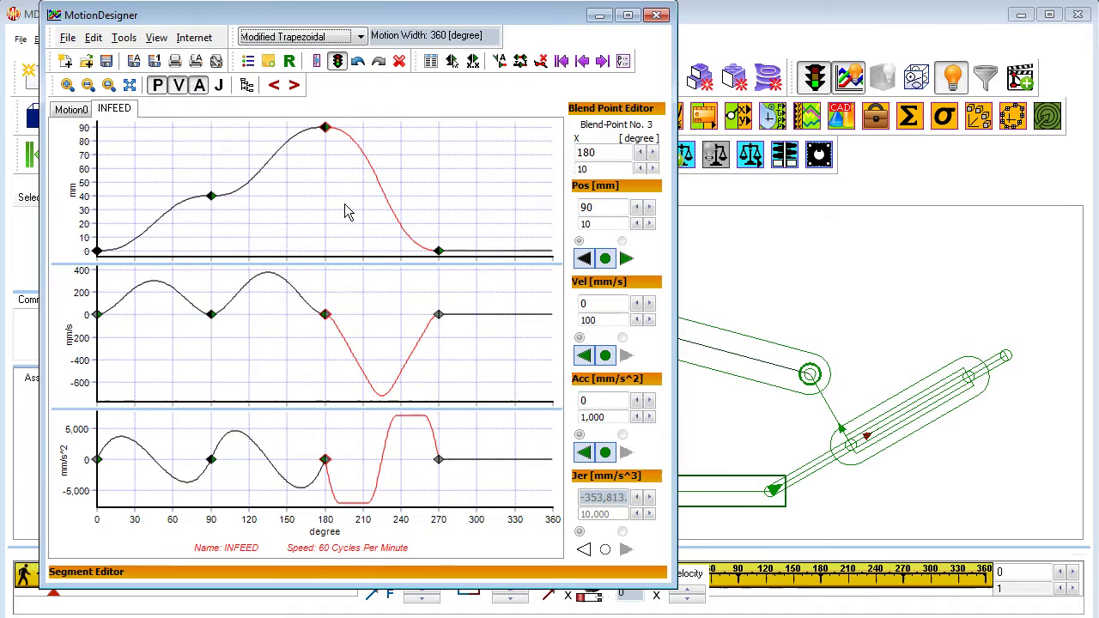
{"action": "left_click", "coordinate": [360, 39]}
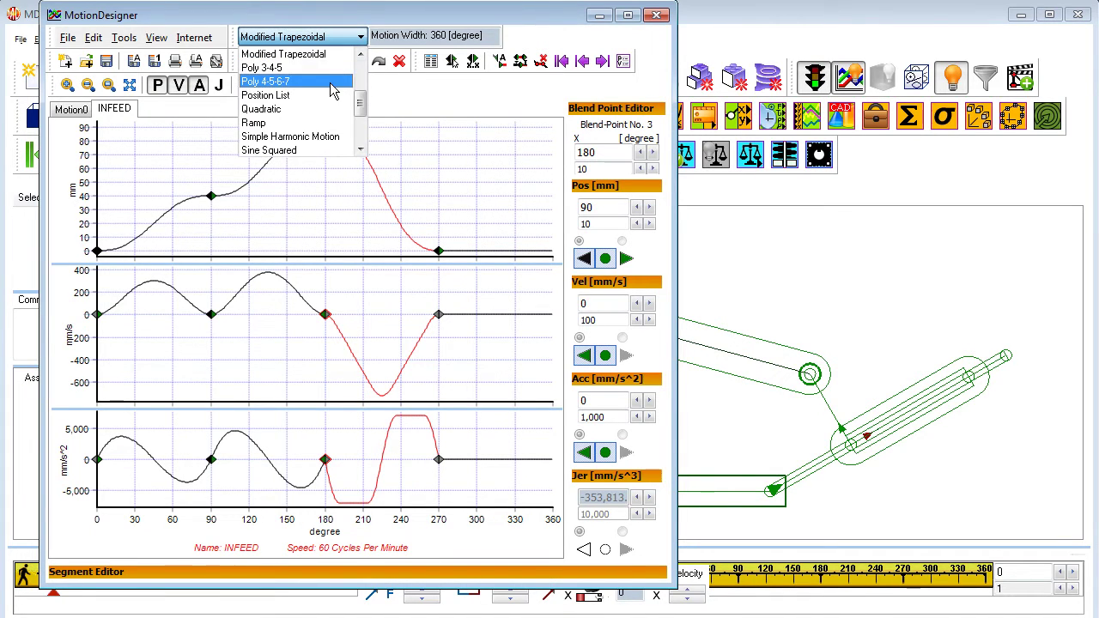
{"action": "scroll", "coordinate": [331, 91], "scroll_direction": "up", "scroll_amount": 1}
{"action": "left_click", "coordinate": [292, 83]}
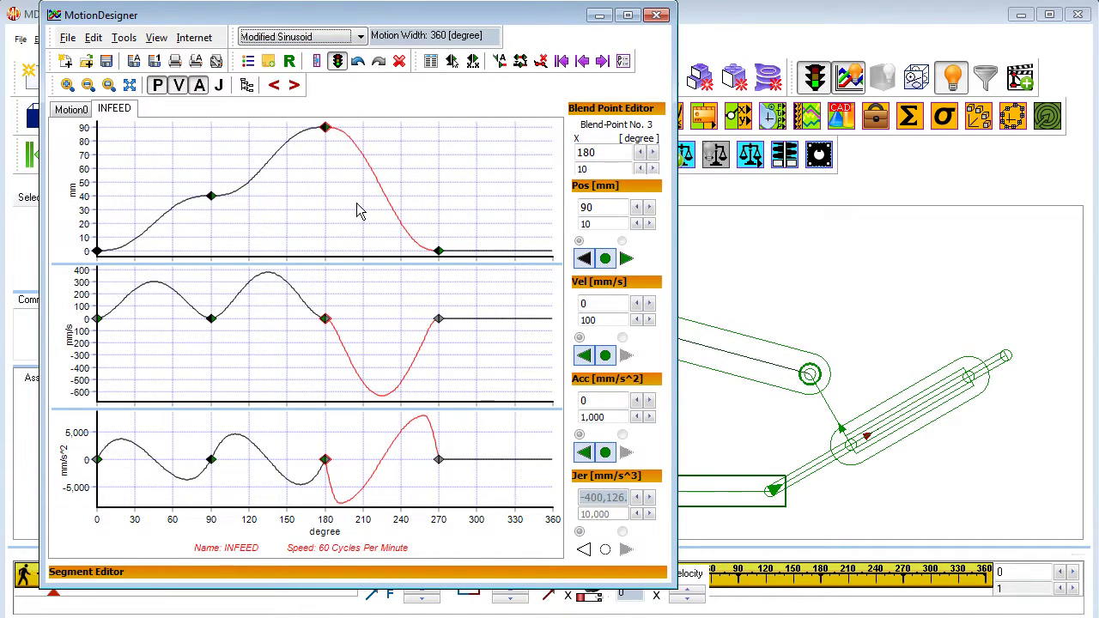
{"action": "left_click", "coordinate": [268, 198]}
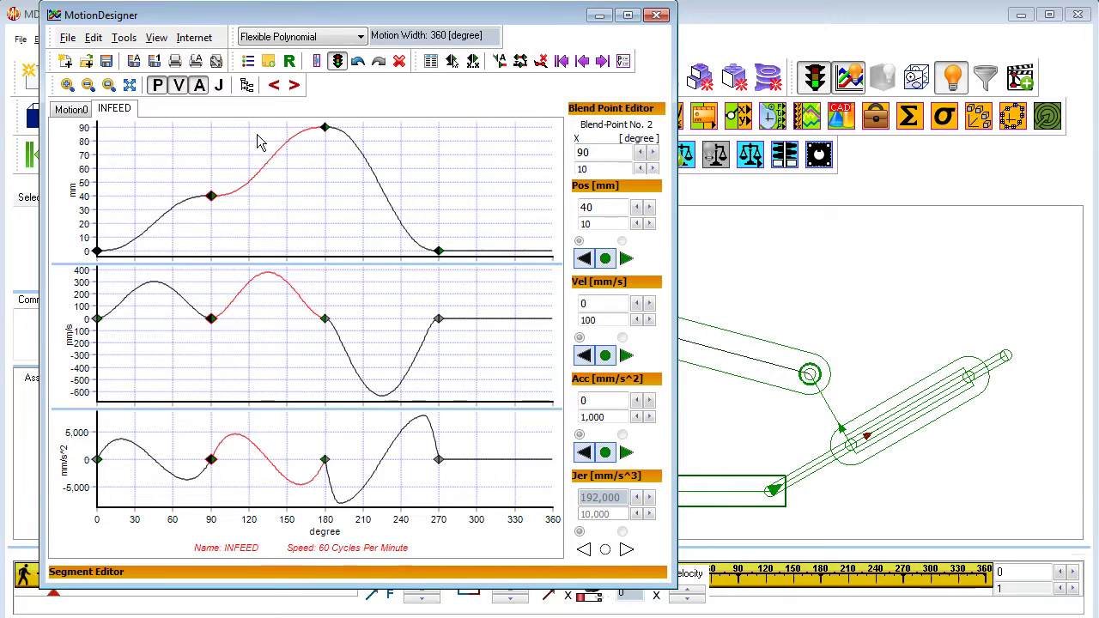
Step: Keep the segment Flexible Polynomial; set the 90° blend point to 200 mm/s and 20 mm
{"action": "left_click", "coordinate": [276, 38]}
{"action": "left_click", "coordinate": [273, 57]}
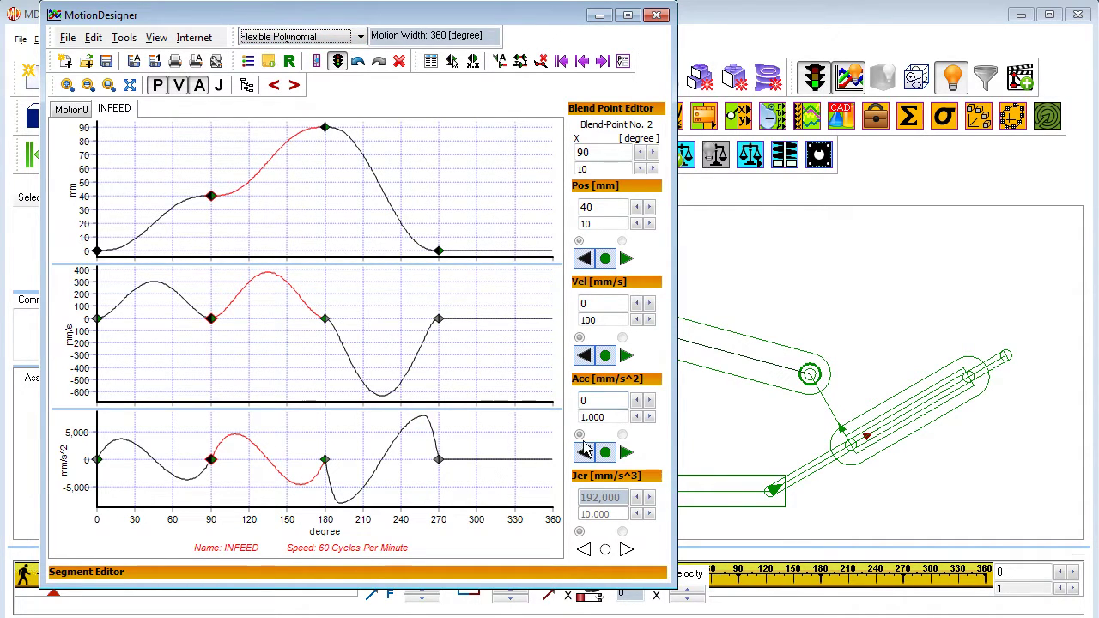
{"action": "left_click", "coordinate": [650, 304]}
{"action": "left_click", "coordinate": [650, 304]}
{"action": "left_click", "coordinate": [637, 208]}
{"action": "left_click", "coordinate": [637, 208]}
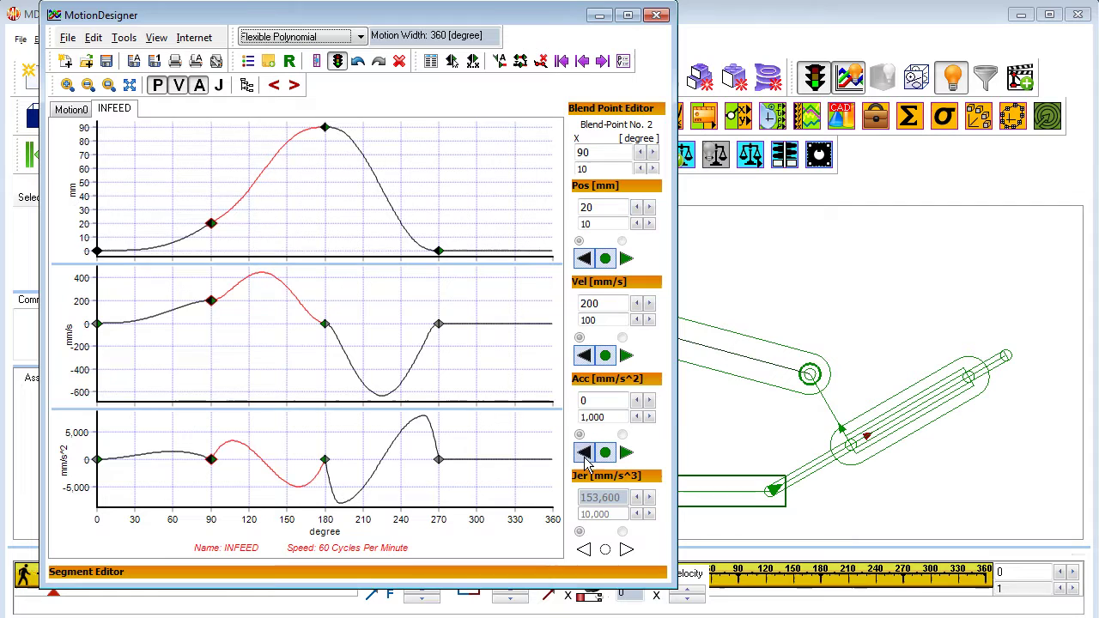
Step: Try adjusting the blend point acceleration, then return it to the computed value
{"action": "left_click", "coordinate": [604, 457]}
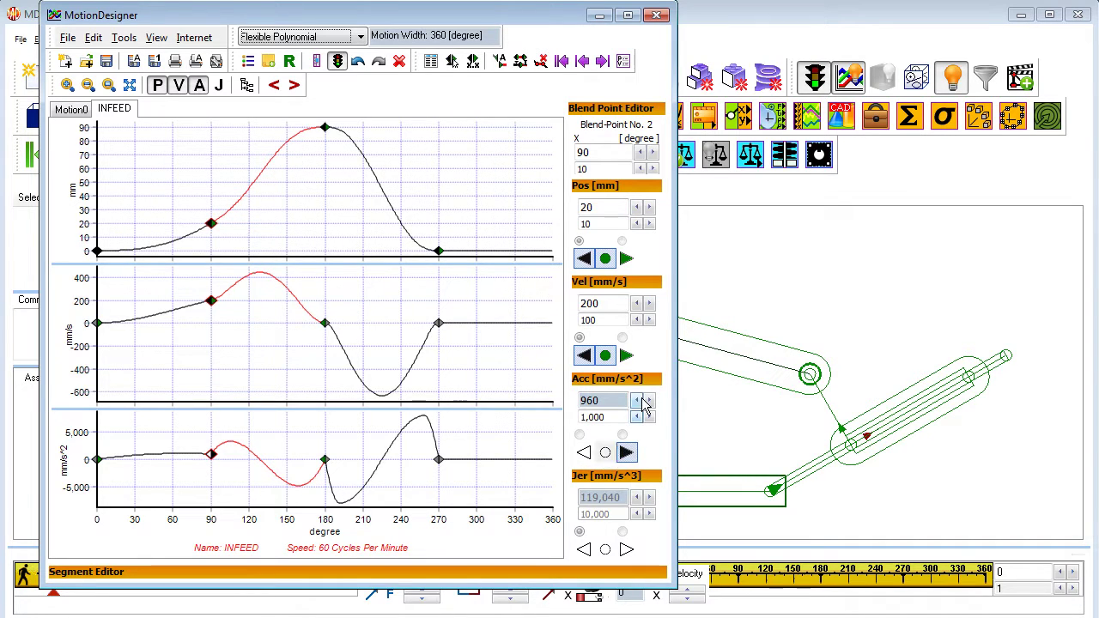
{"action": "left_click", "coordinate": [650, 400]}
{"action": "left_click", "coordinate": [650, 400]}
{"action": "left_click", "coordinate": [650, 400]}
{"action": "left_click", "coordinate": [649, 400]}
{"action": "left_click", "coordinate": [583, 452]}
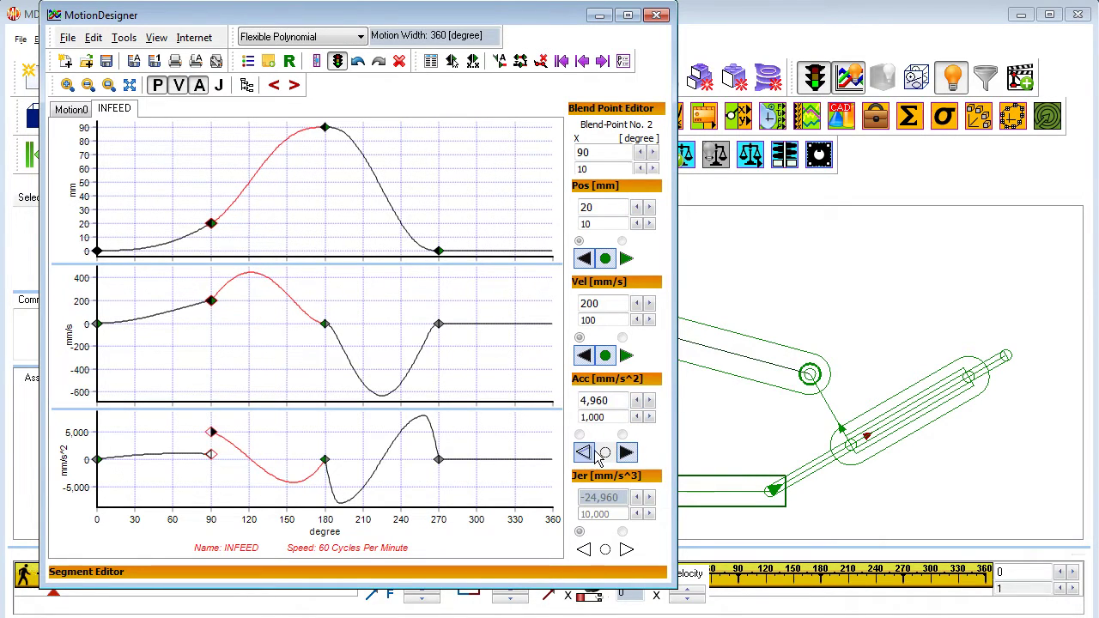
{"action": "left_click", "coordinate": [605, 453]}
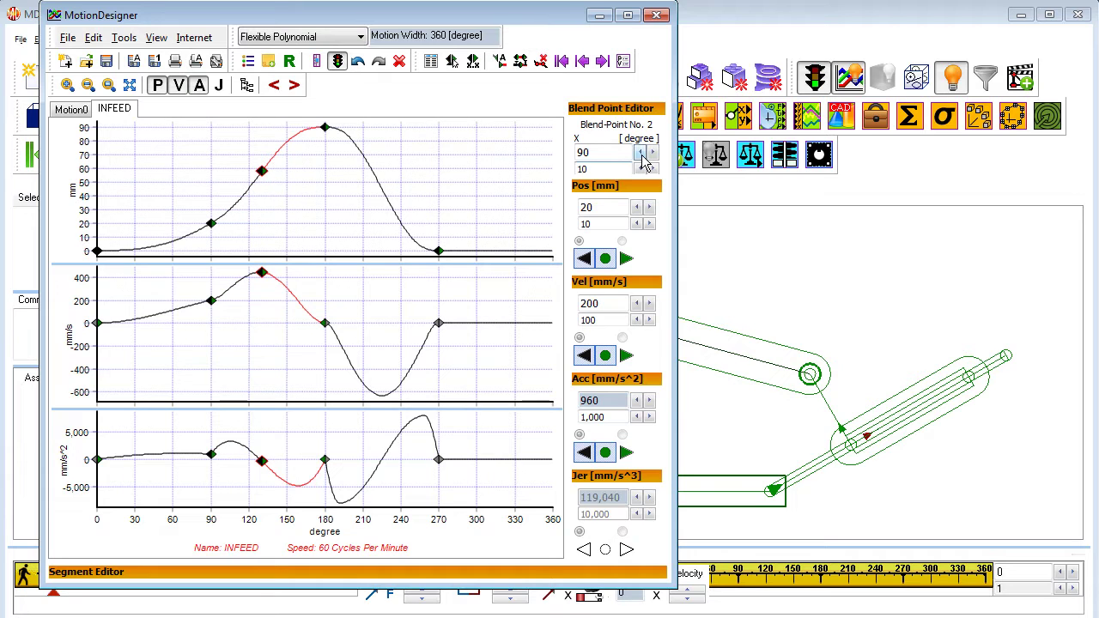
Step: Move the next blend point to about 140° and 28 mm, raising its velocity by 300 mm/s
{"action": "left_click", "coordinate": [640, 153]}
{"action": "left_click", "coordinate": [639, 153]}
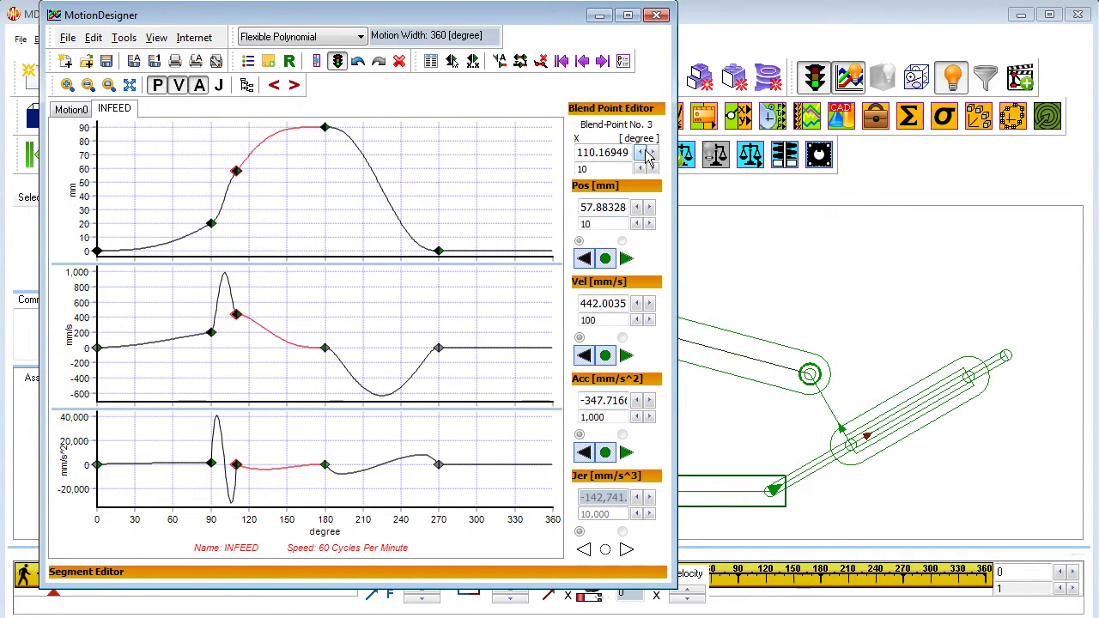
{"action": "left_click", "coordinate": [652, 153]}
{"action": "left_click", "coordinate": [652, 153]}
{"action": "left_click", "coordinate": [652, 153]}
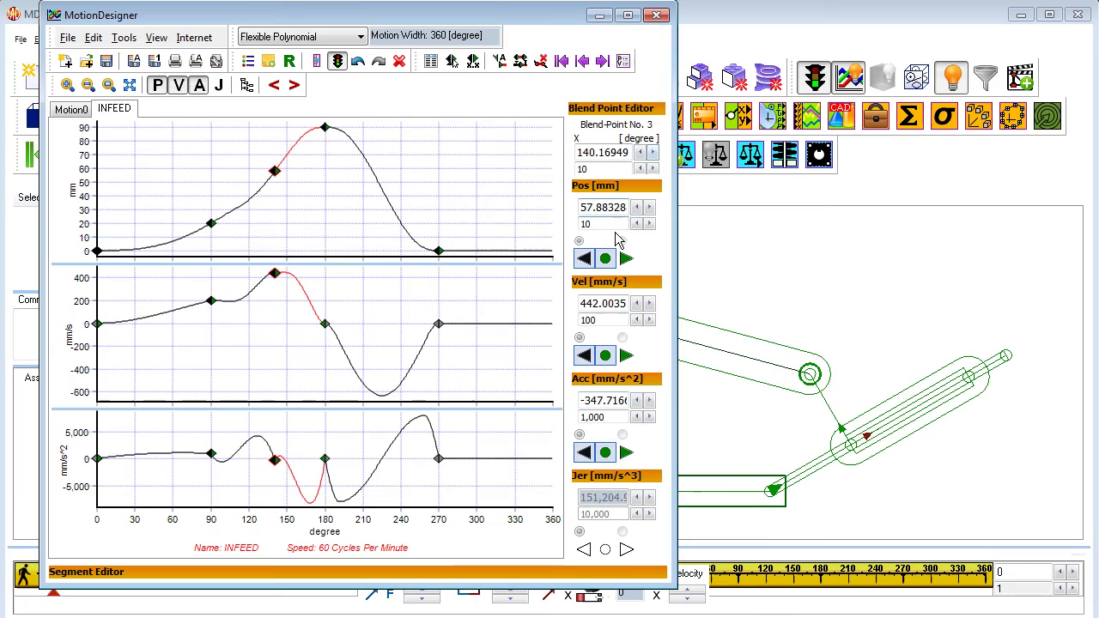
{"action": "left_click", "coordinate": [636, 207]}
{"action": "left_click", "coordinate": [636, 208]}
{"action": "left_click", "coordinate": [636, 208]}
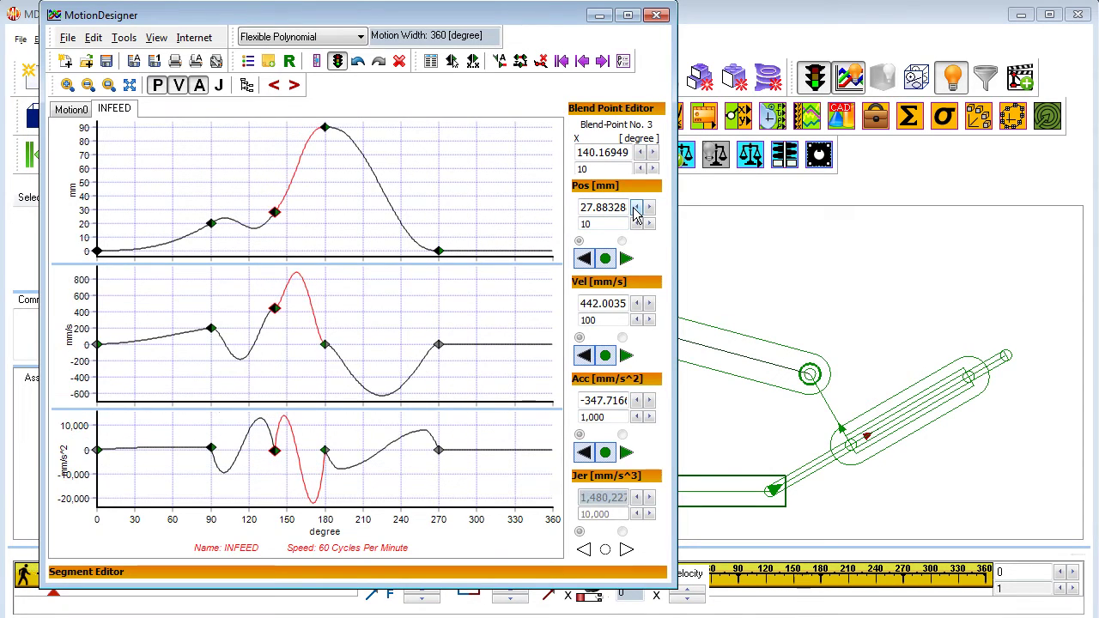
{"action": "left_click", "coordinate": [651, 304]}
{"action": "left_click", "coordinate": [651, 304]}
{"action": "left_click", "coordinate": [650, 304]}
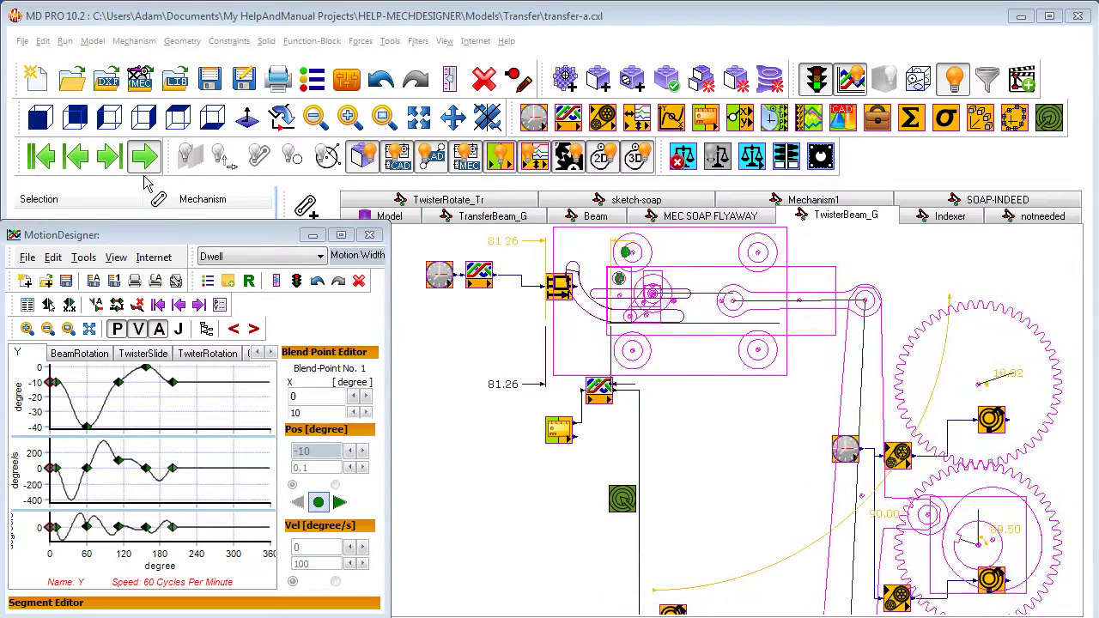
Step: Show the TransferBeam_G mechanism and zoom in on the soap carrier and back out
{"action": "left_click", "coordinate": [442, 215]}
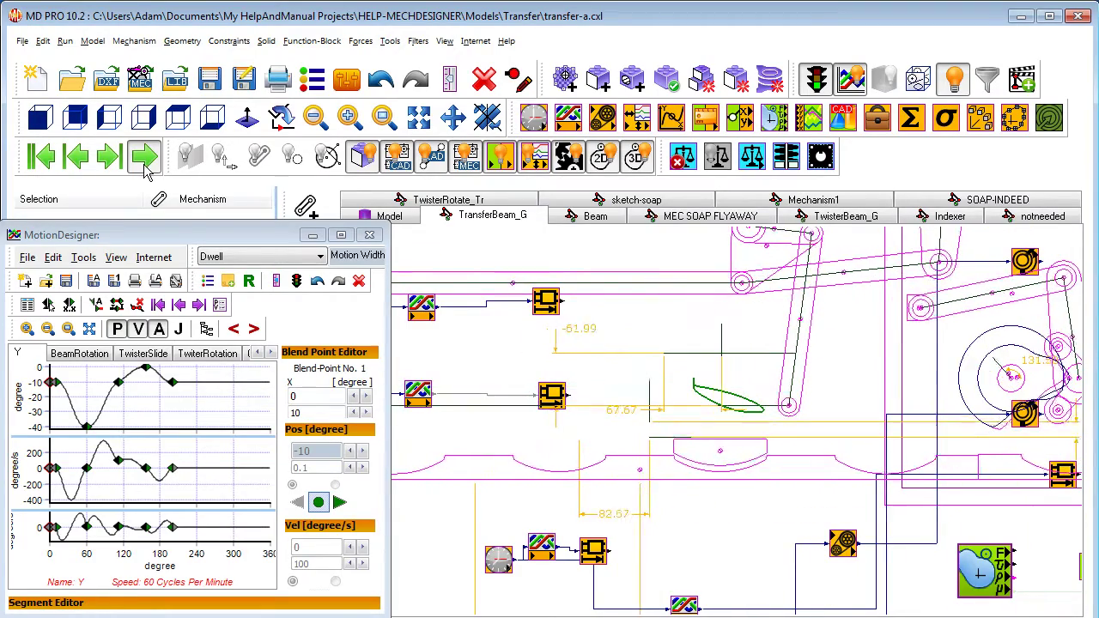
{"action": "scroll", "coordinate": [691, 496], "scroll_direction": "up", "scroll_amount": 3}
{"action": "scroll", "coordinate": [687, 489], "scroll_direction": "up", "scroll_amount": 2}
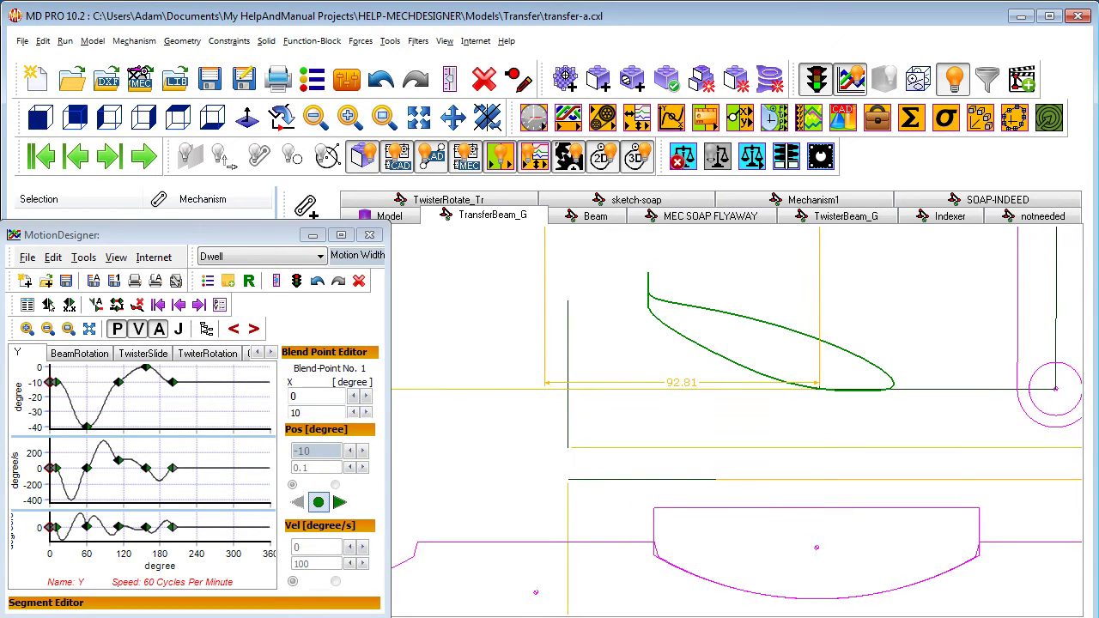
{"action": "scroll", "coordinate": [783, 435], "scroll_direction": "down", "scroll_amount": 5}
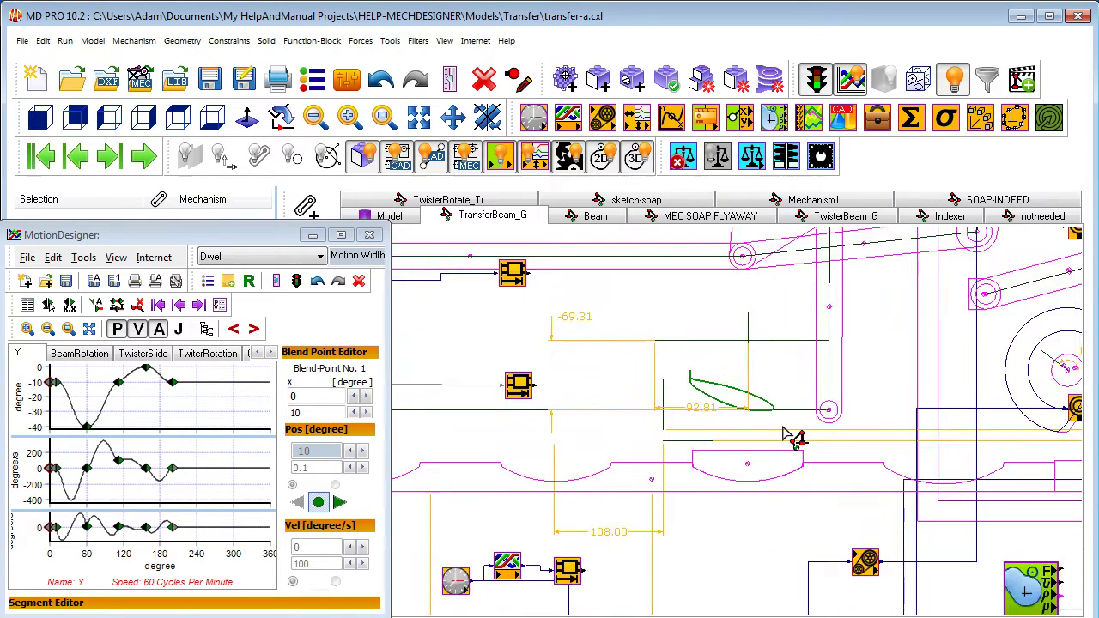
Step: Display TransferBeam_G as shaded 3D solids, rotated to a side view and panned left
{"action": "left_click", "coordinate": [148, 157]}
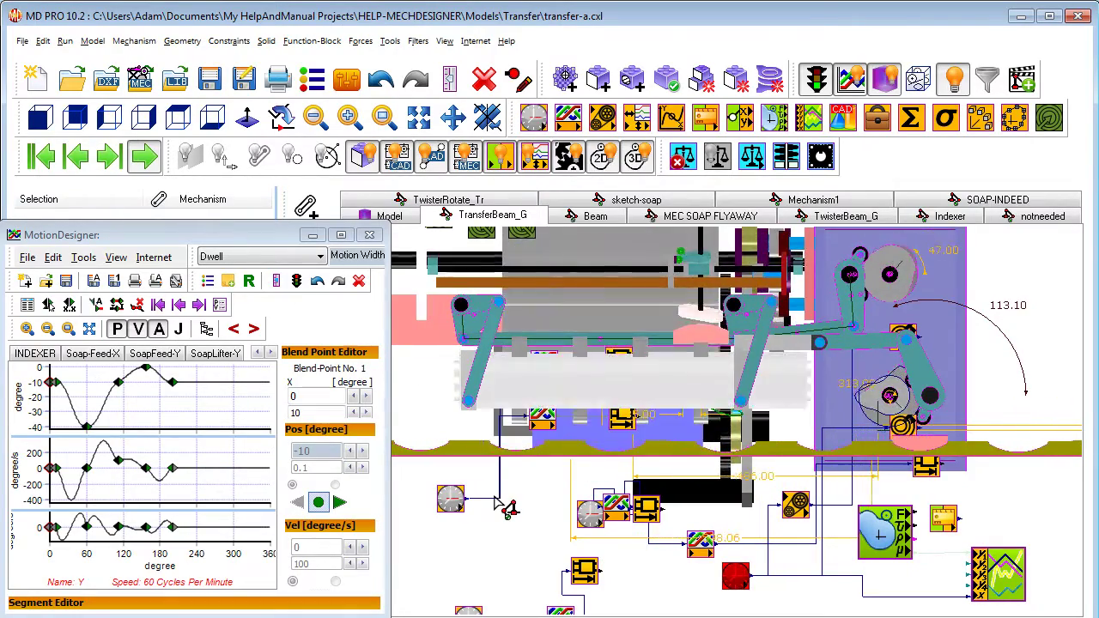
{"action": "scroll", "coordinate": [496, 505], "scroll_direction": "down", "scroll_amount": 3}
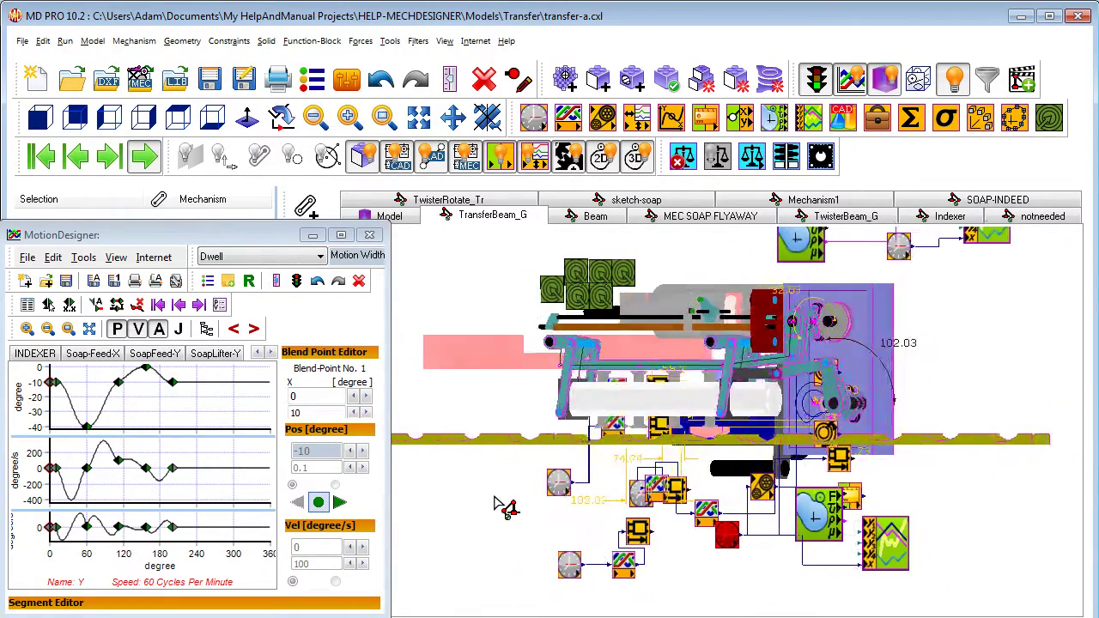
{"action": "middle_click_drag", "start_coordinate": [496, 504], "coordinate": [513, 505]}
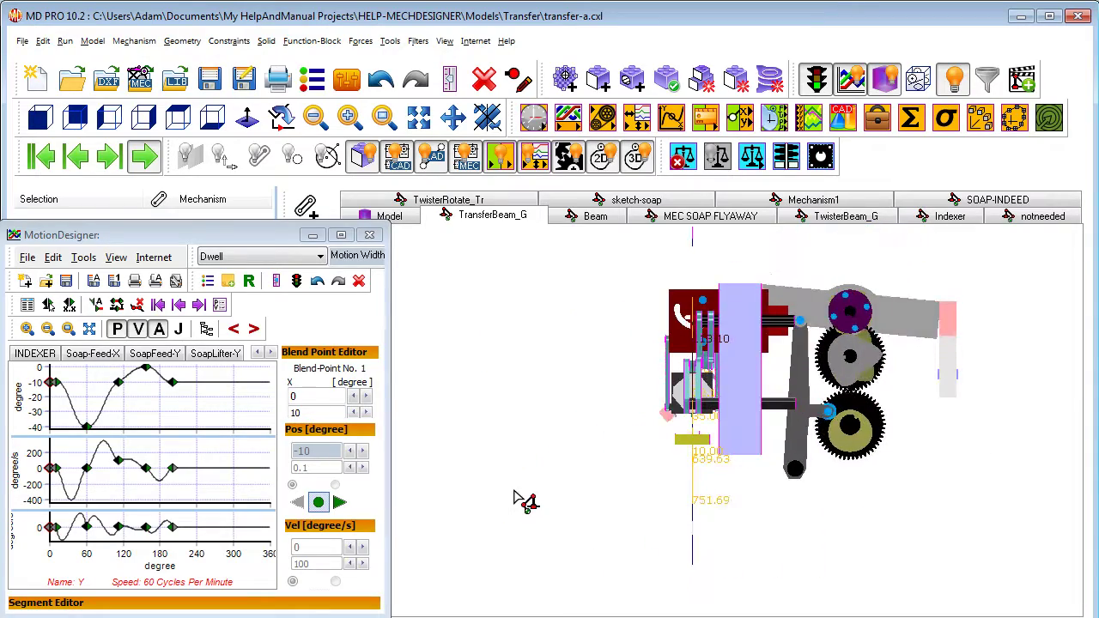
{"action": "scroll", "coordinate": [532, 496], "scroll_direction": "up", "scroll_amount": 2}
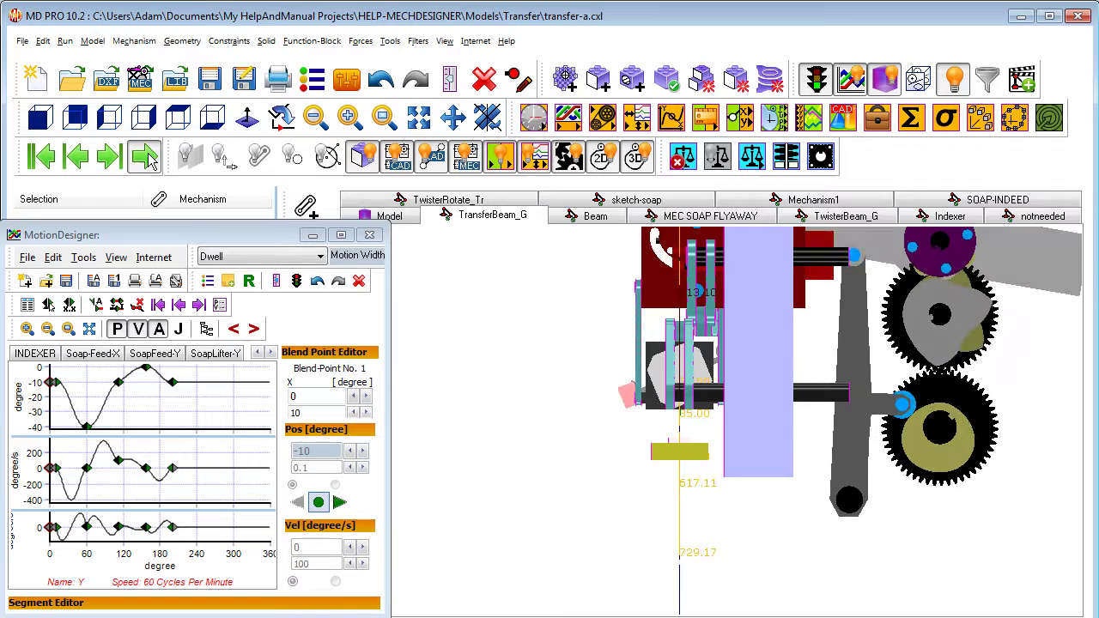
{"action": "middle_click_drag", "start_coordinate": [559, 355], "coordinate": [434, 423], "text": "shift"}
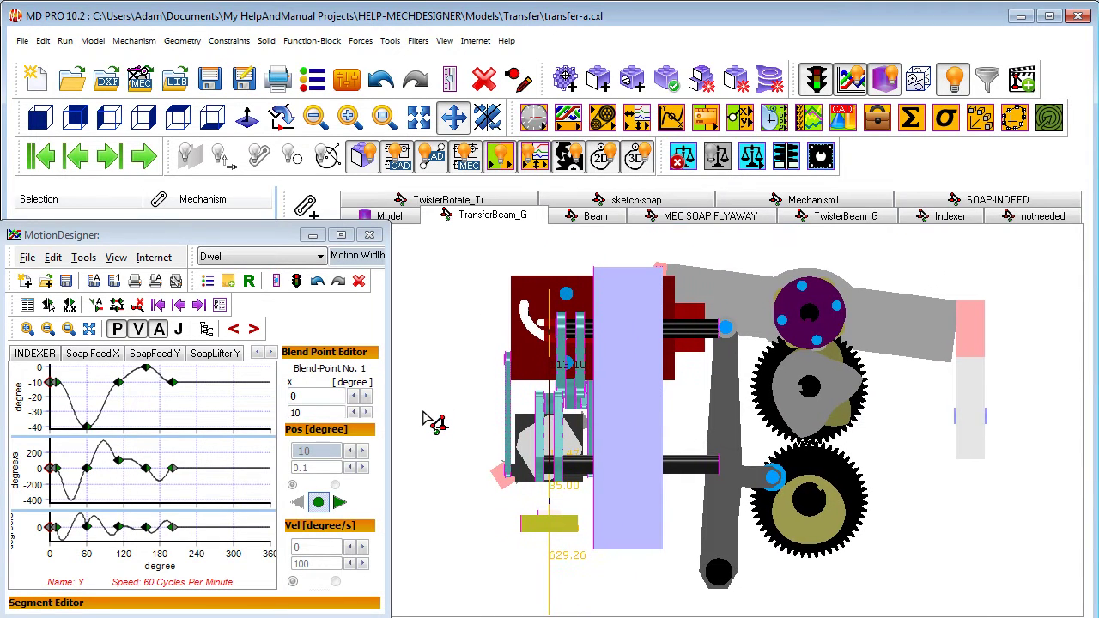
{"action": "scroll", "coordinate": [434, 422], "scroll_direction": "up", "scroll_amount": 1}
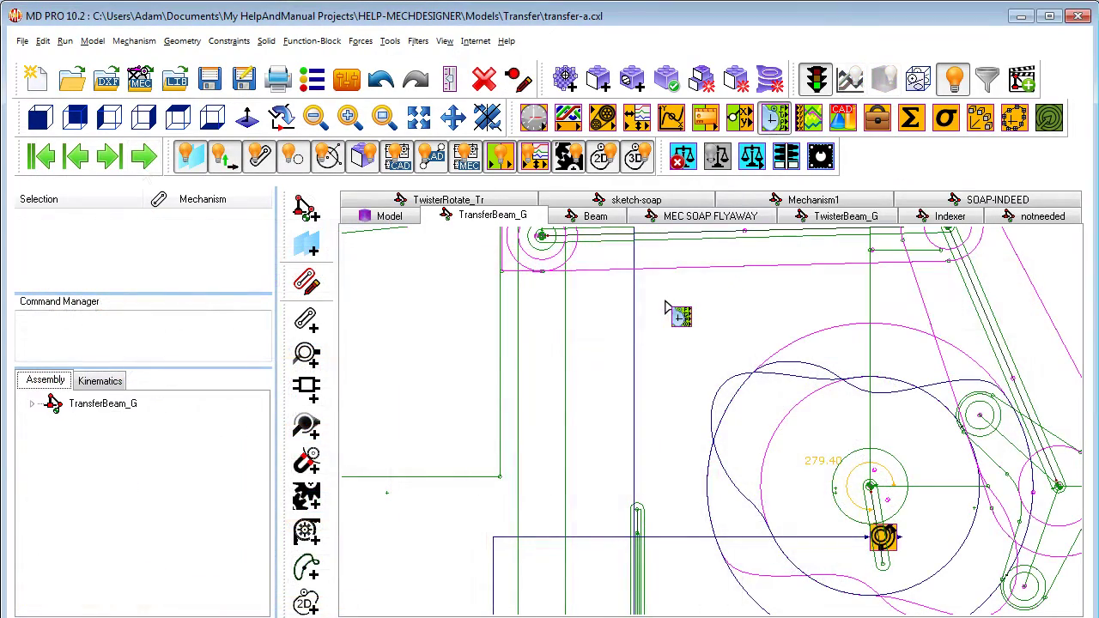
Step: Place Cam Data3, assign Cam-Track3 as its 2D cam, and calculate the cam coordinates
{"action": "left_click", "coordinate": [666, 306]}
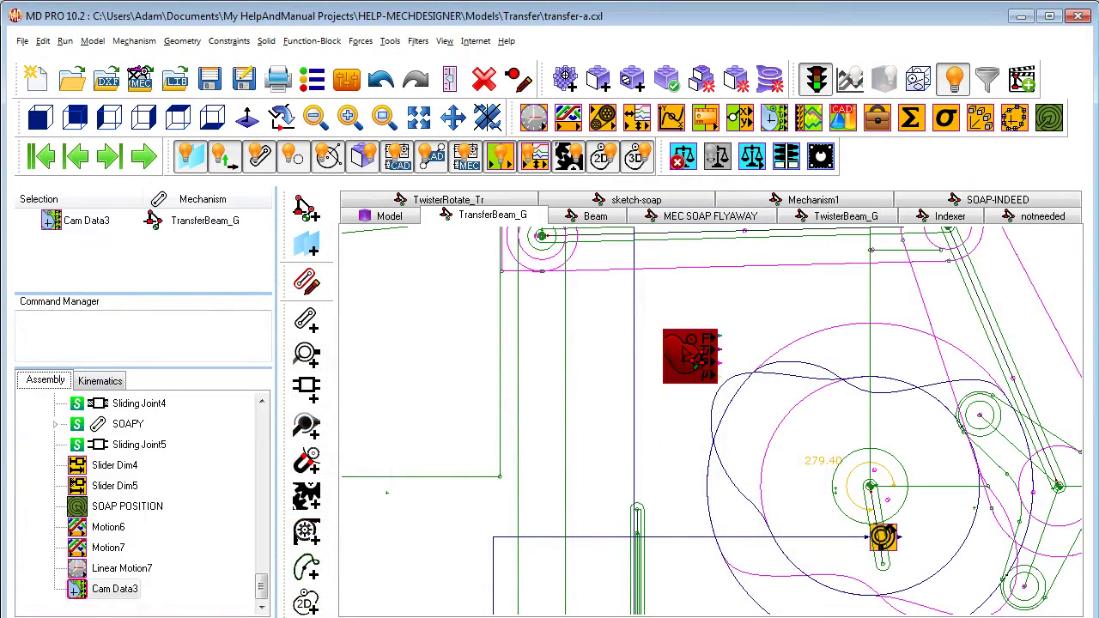
{"action": "left_click", "coordinate": [869, 399]}
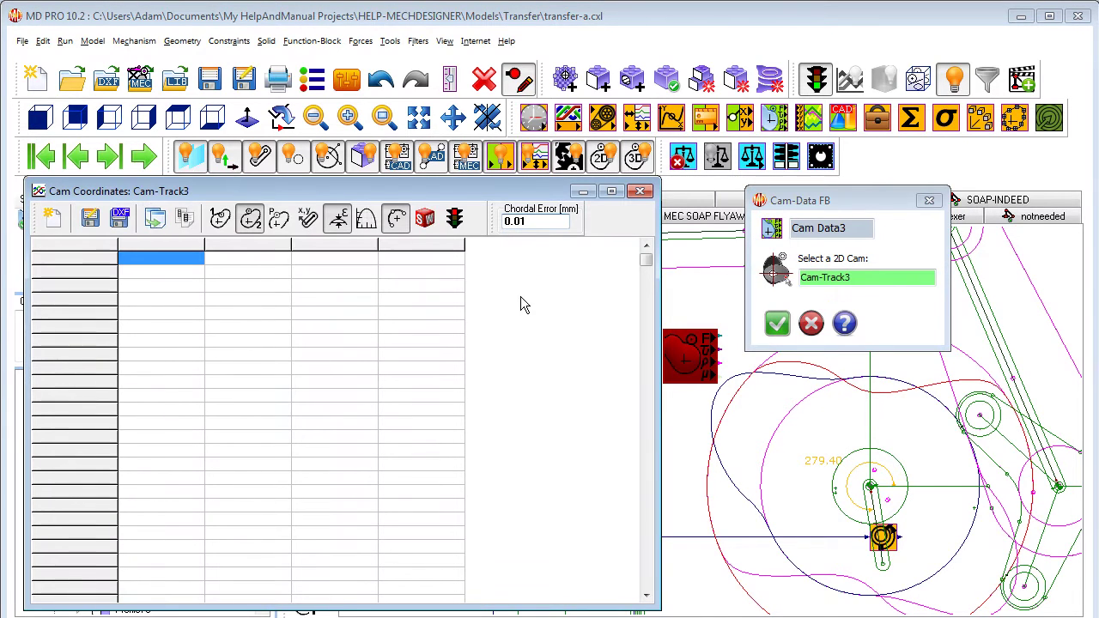
{"action": "left_click", "coordinate": [456, 218]}
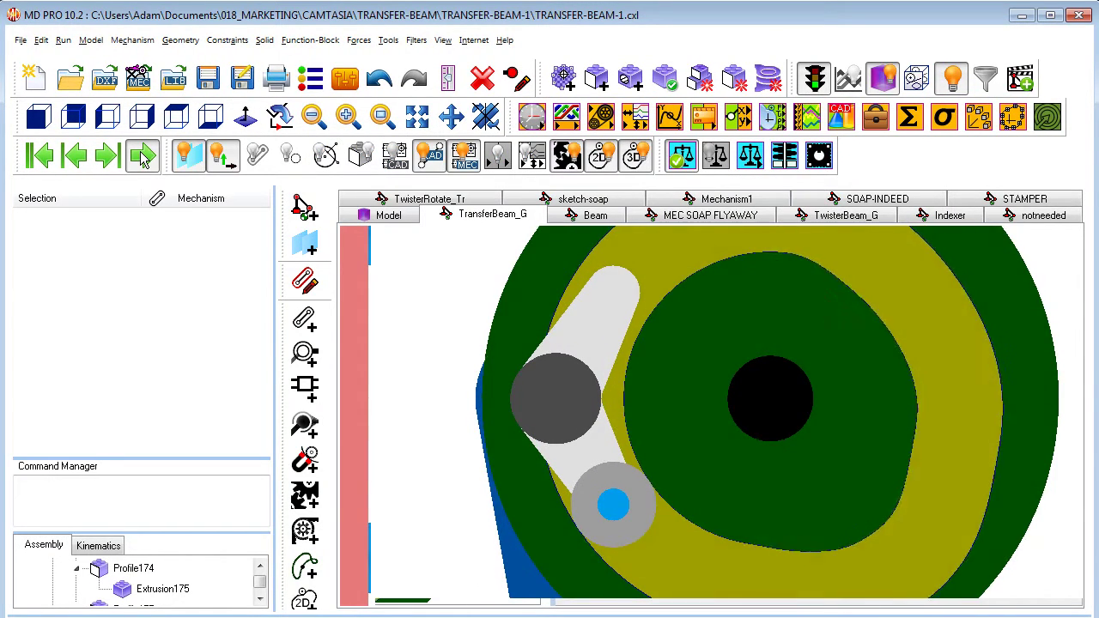
Step: Play the transfer mechanism's motion forward in the shaded view, then open the File menu
{"action": "left_click", "coordinate": [142, 157]}
{"action": "left_click", "coordinate": [144, 159]}
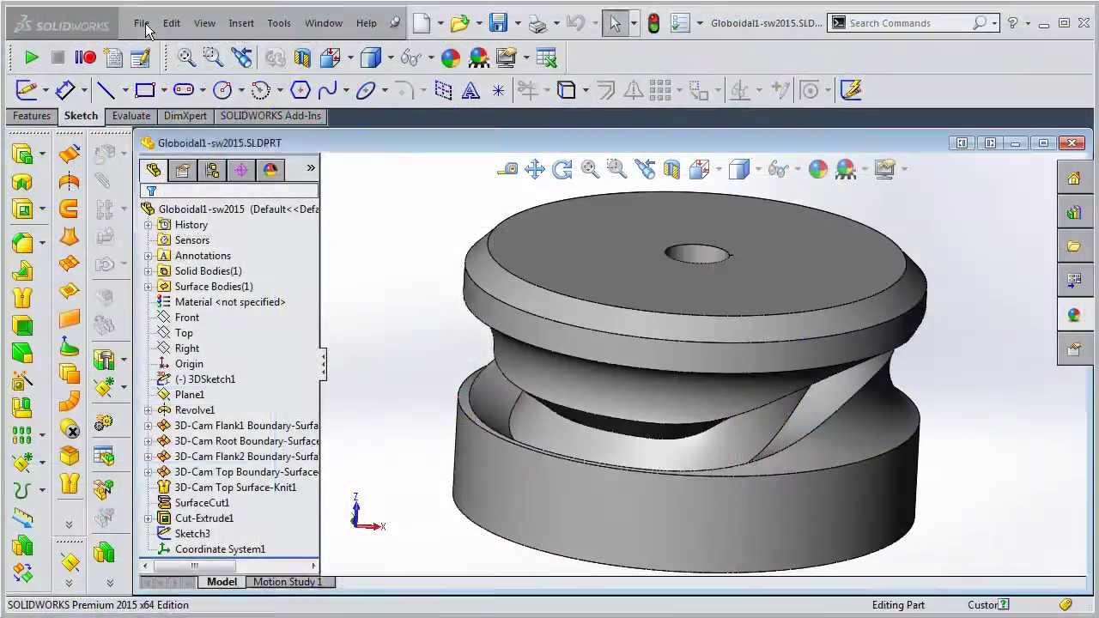
{"action": "left_click", "coordinate": [141, 23]}
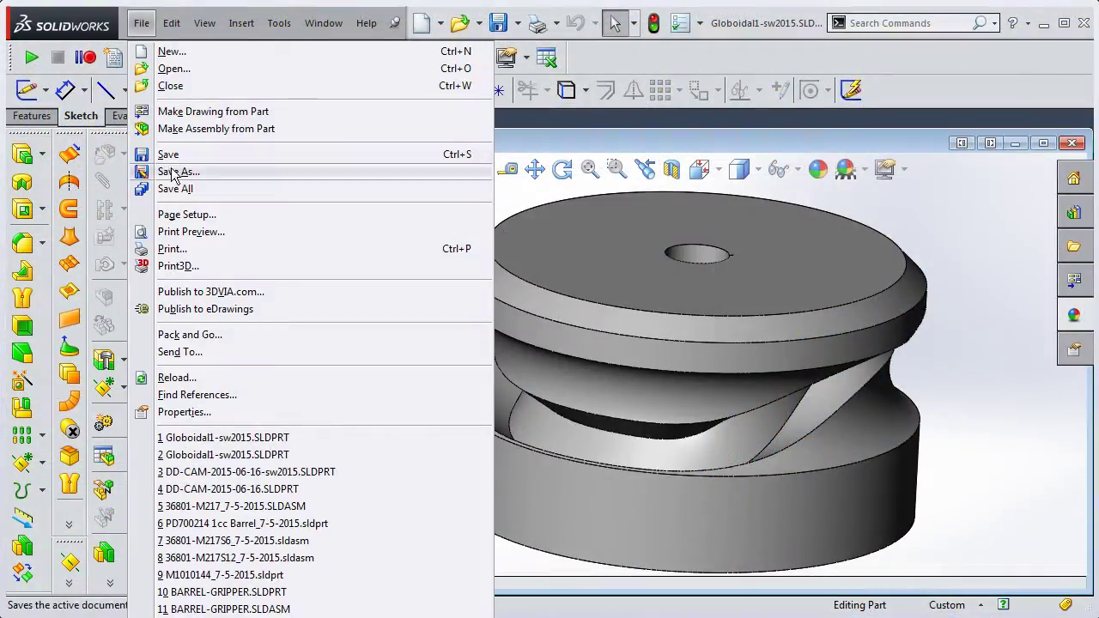
Step: Cancel Print3D, then show the Save As file-type list for the Globoidal1-sw2015 part
{"action": "left_click", "coordinate": [176, 265]}
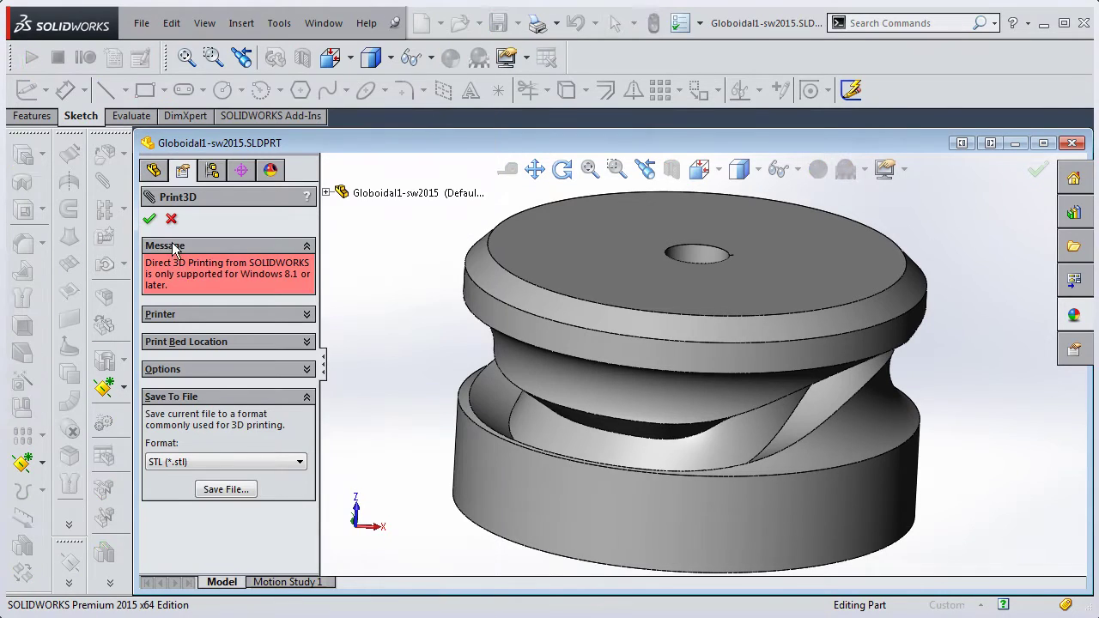
{"action": "left_click", "coordinate": [172, 220]}
{"action": "left_click", "coordinate": [142, 23]}
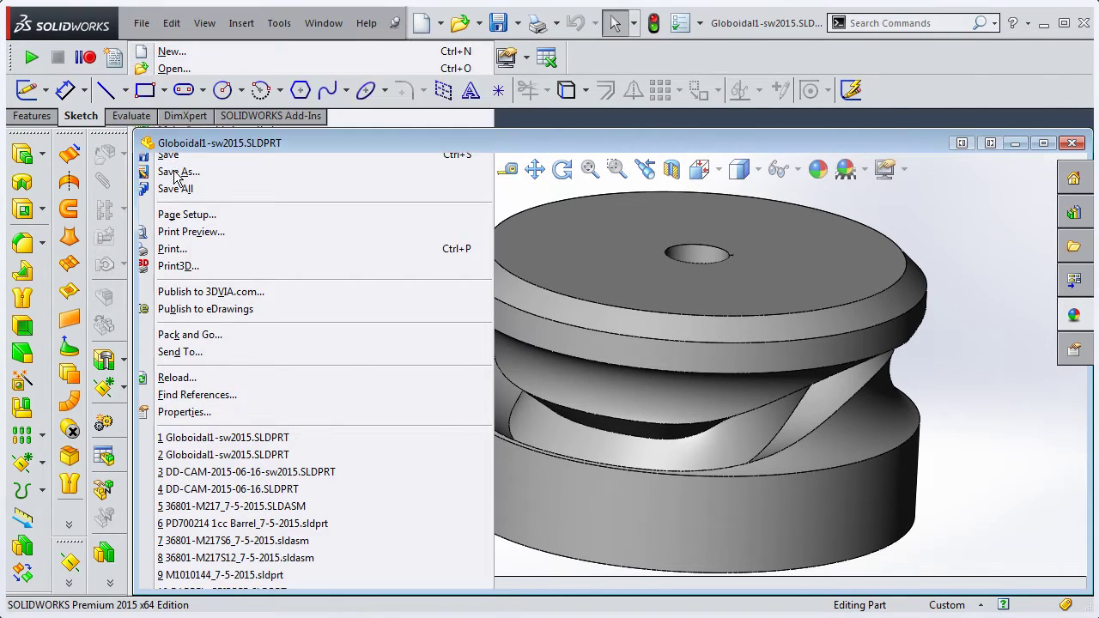
{"action": "left_click", "coordinate": [184, 169]}
{"action": "left_click", "coordinate": [227, 273]}
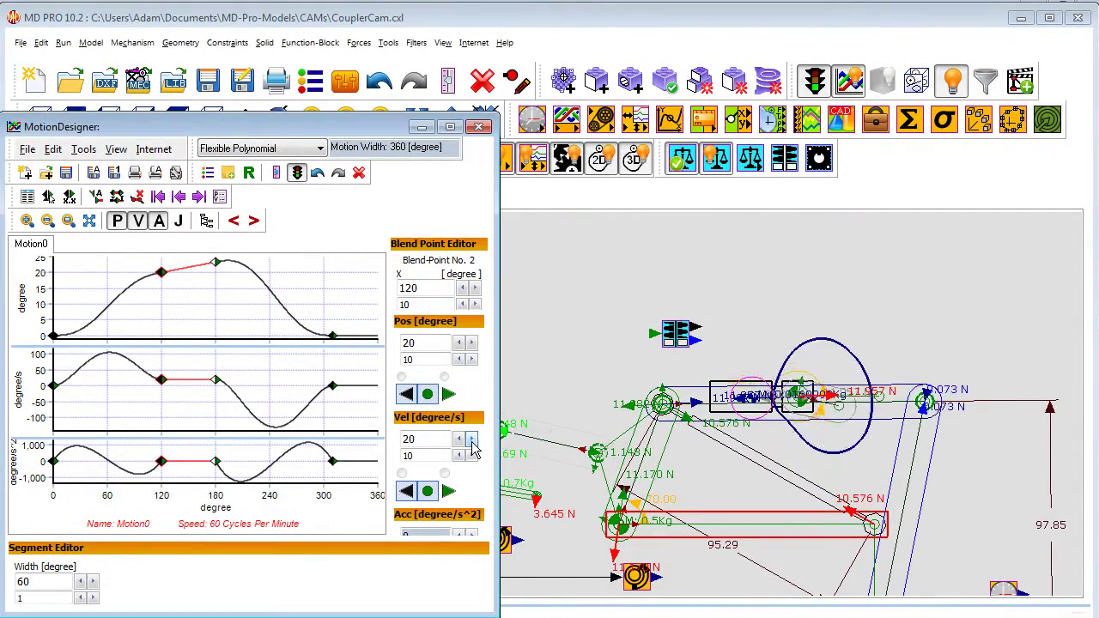
Step: Raise Motion0's blend point 2 velocity from 20 to 110 degree/s
{"action": "left_click", "coordinate": [471, 440]}
{"action": "left_click", "coordinate": [472, 439]}
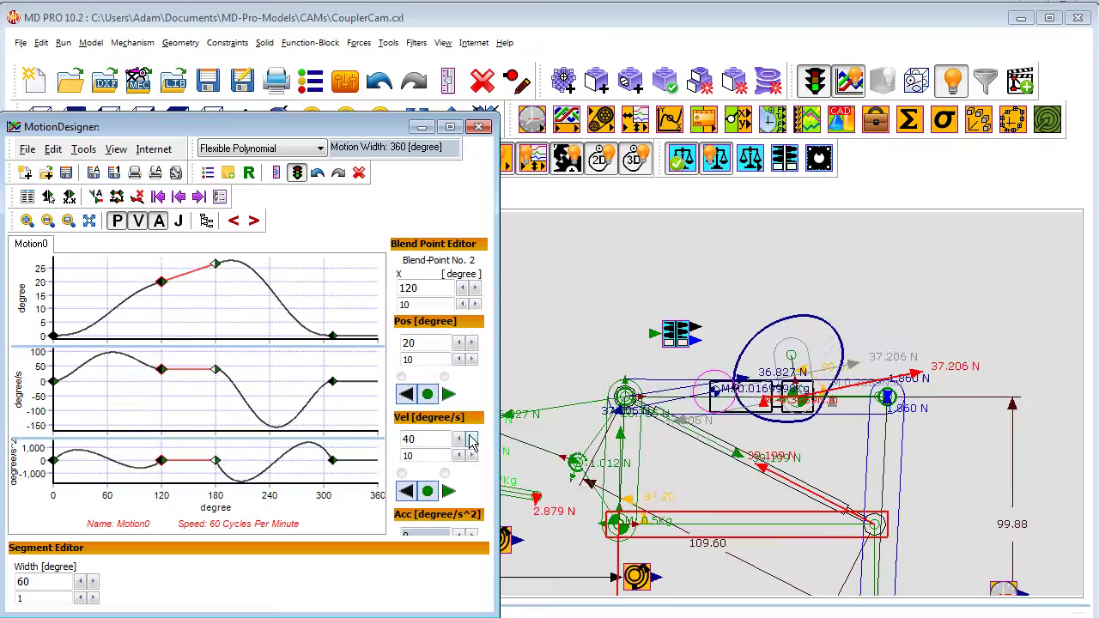
{"action": "left_click", "coordinate": [471, 439]}
{"action": "left_click", "coordinate": [472, 440]}
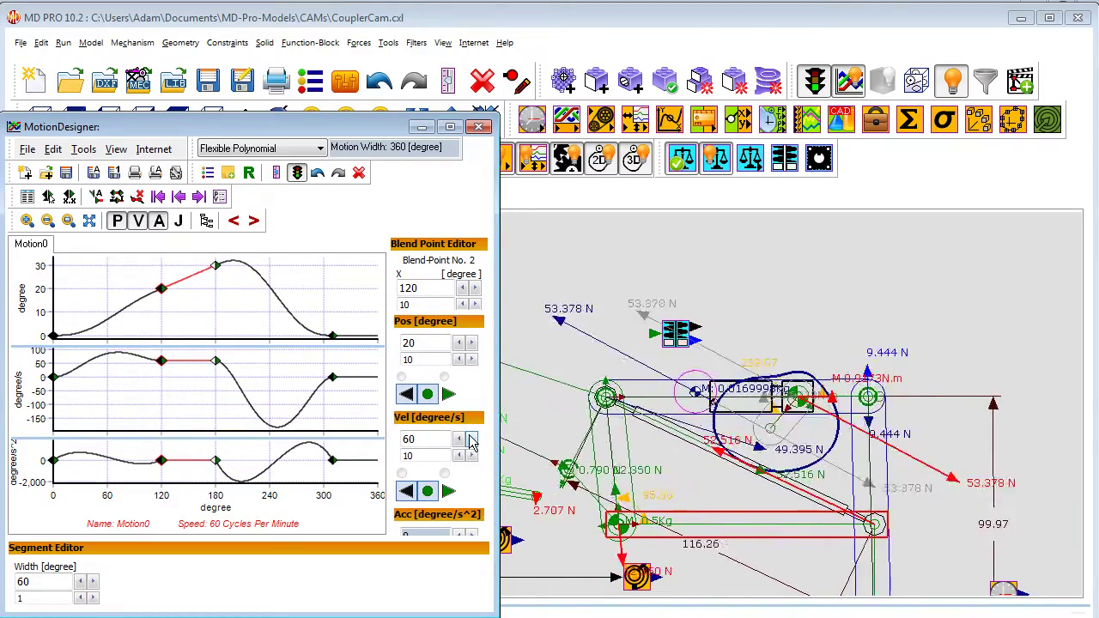
{"action": "left_click", "coordinate": [471, 439]}
{"action": "left_click", "coordinate": [471, 440]}
{"action": "left_click", "coordinate": [471, 439]}
{"action": "left_click", "coordinate": [471, 440]}
{"action": "left_click", "coordinate": [471, 440]}
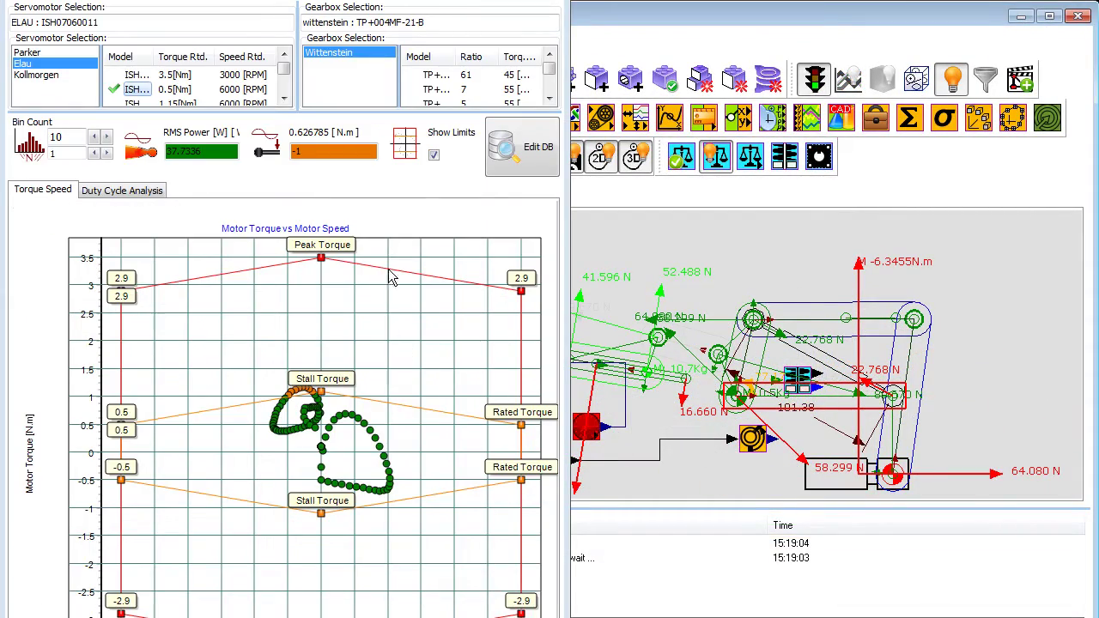
Step: Step through Wittenstein gearbox ratios 61, 50, 40, 31, 28 and 21, ending on TP+004MF-50-C
{"action": "left_click", "coordinate": [442, 76]}
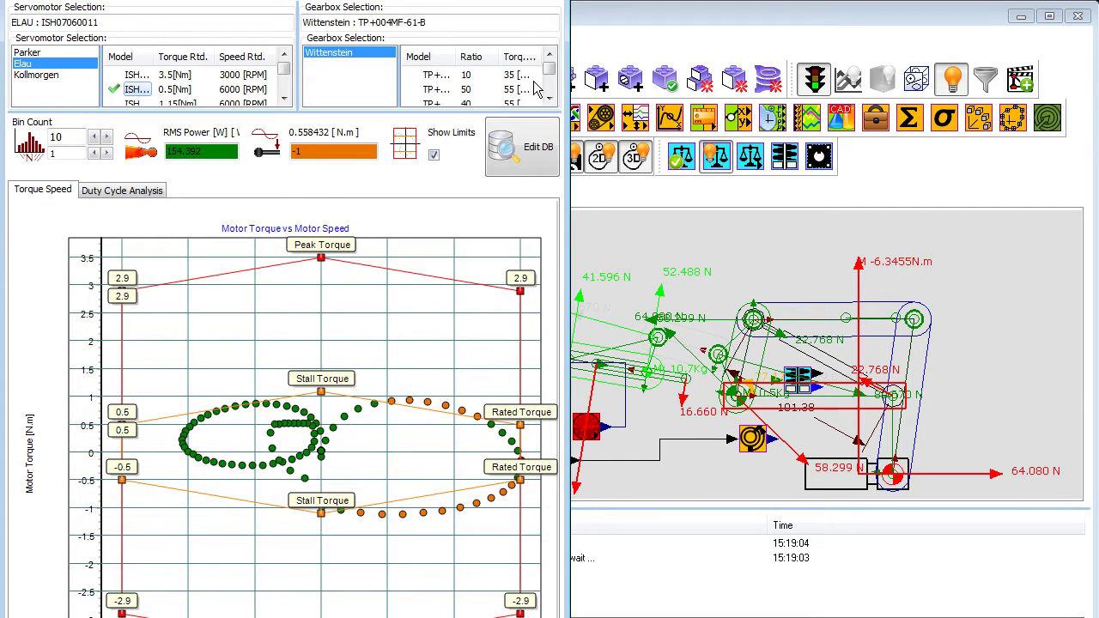
{"action": "left_click", "coordinate": [434, 92]}
{"action": "left_click", "coordinate": [435, 102]}
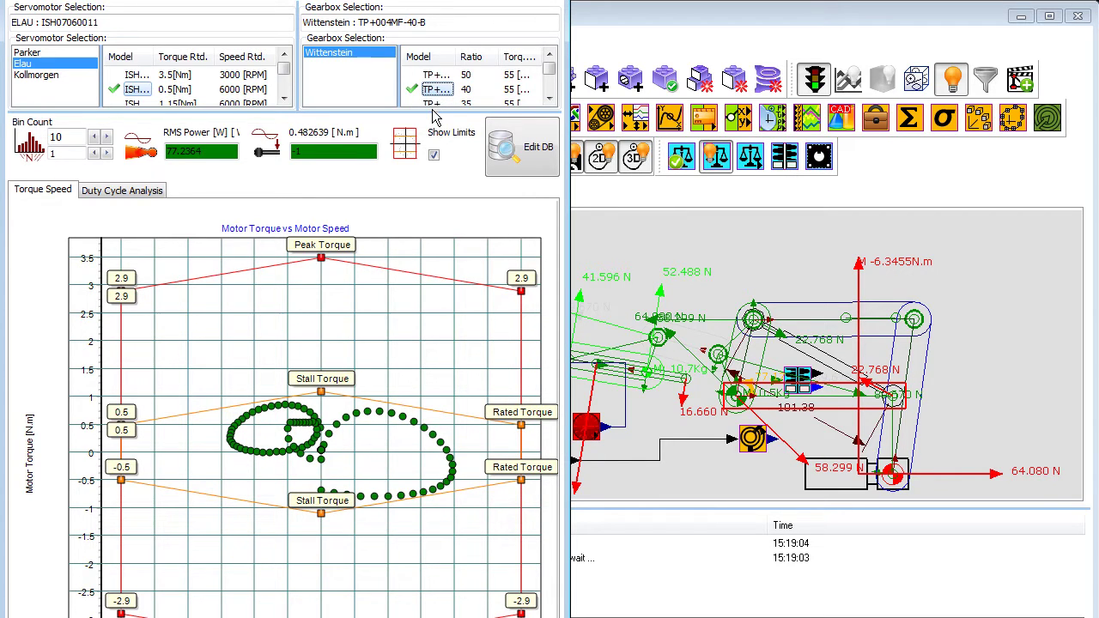
{"action": "key", "text": "Down"}
{"action": "key", "text": "Down"}
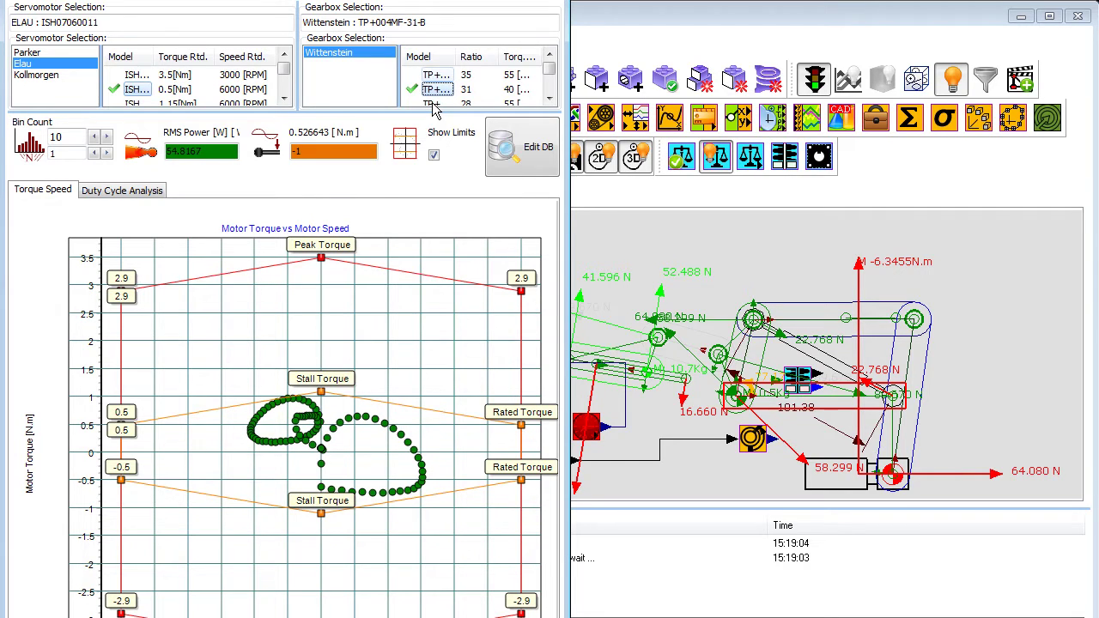
{"action": "key", "text": "Down"}
{"action": "key", "text": "Down"}
{"action": "key", "text": "Down"}
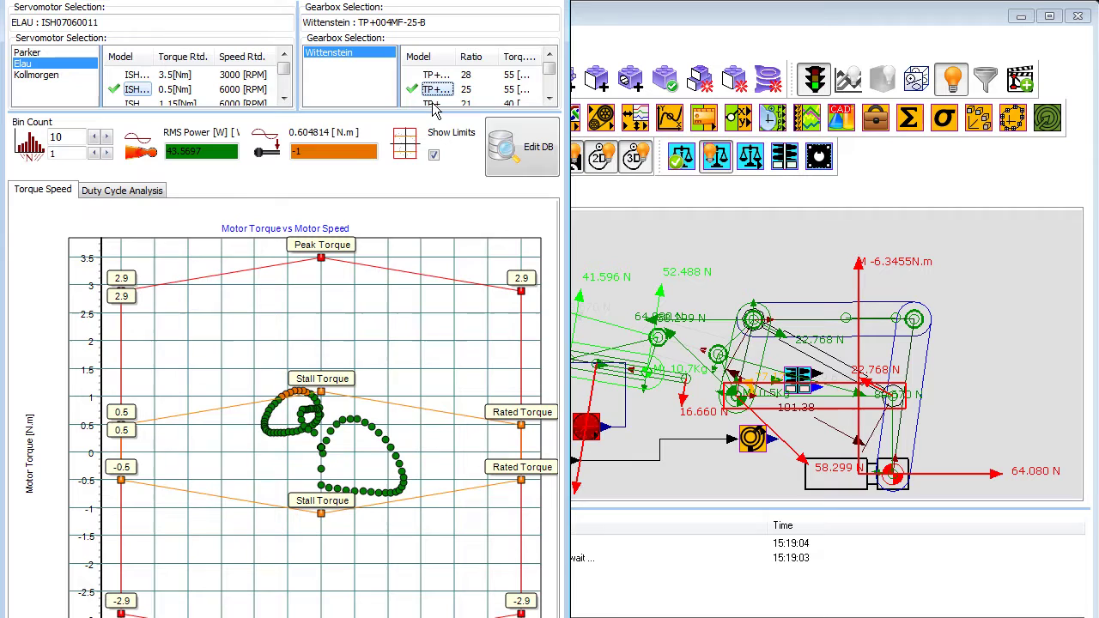
{"action": "key", "text": "Down"}
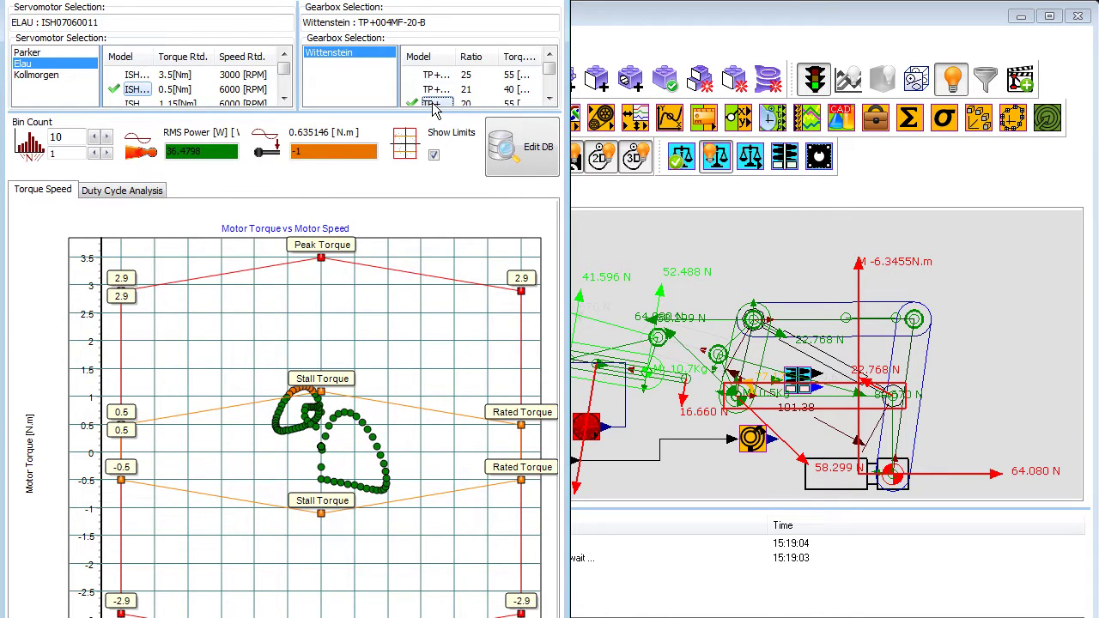
{"action": "left_click", "coordinate": [434, 103]}
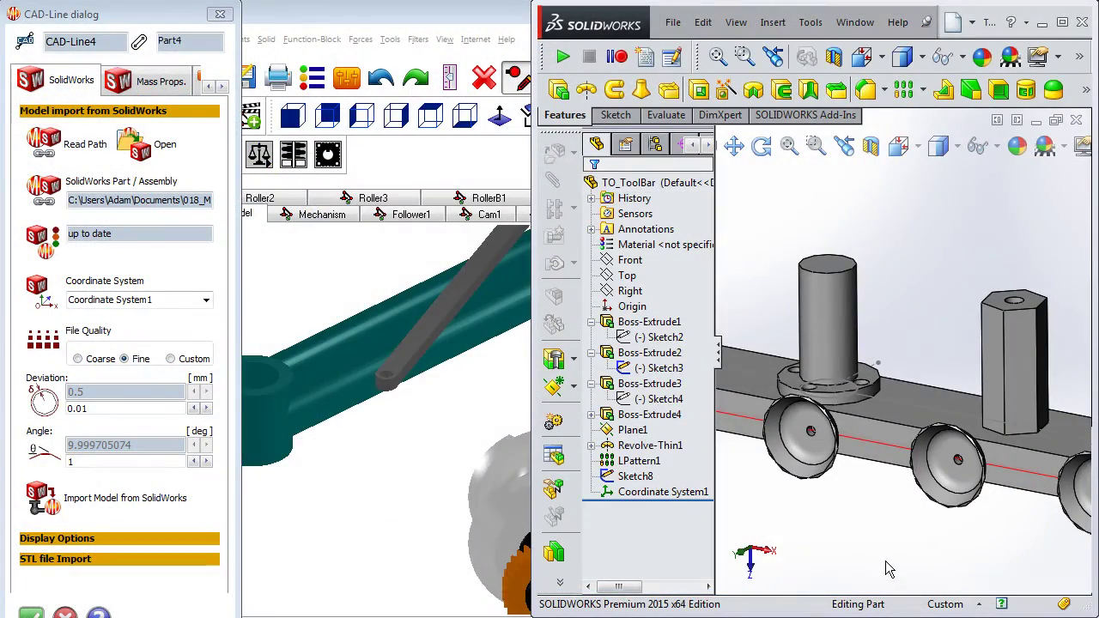
Step: Import the SolidWorks part into CAD-Line4 and confirm the CAD-Line settings
{"action": "left_click", "coordinate": [349, 577]}
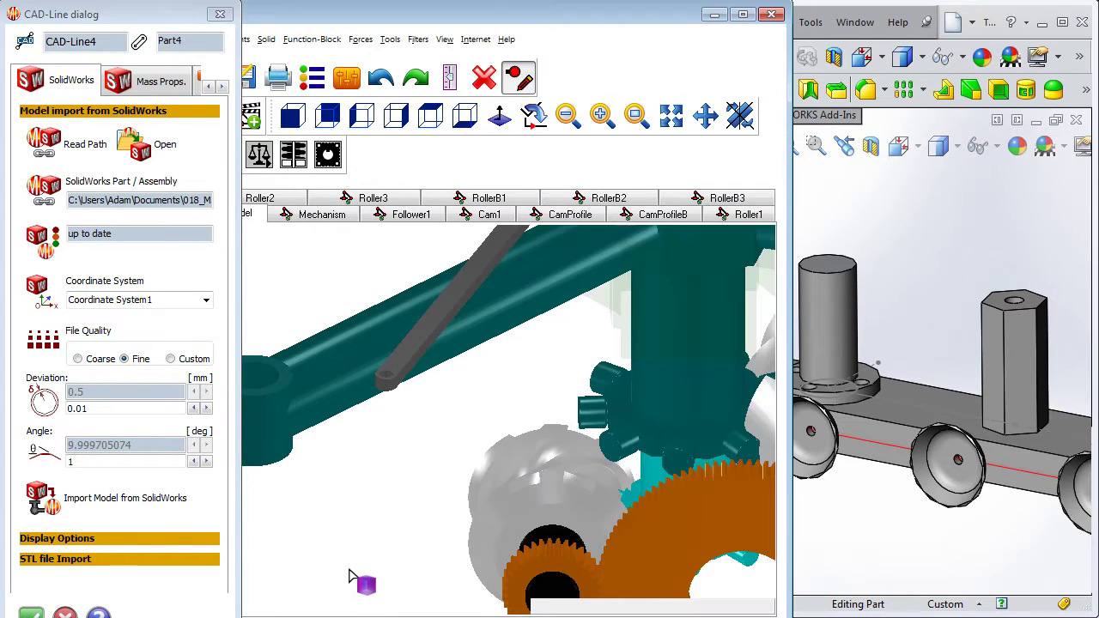
{"action": "left_click", "coordinate": [61, 501]}
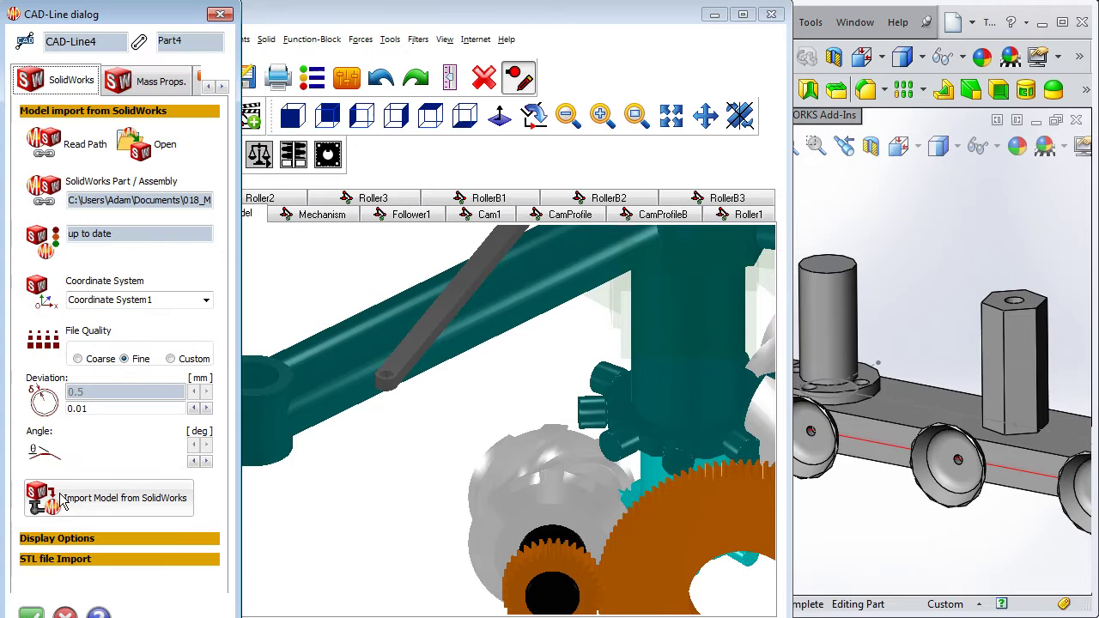
{"action": "left_click", "coordinate": [34, 613]}
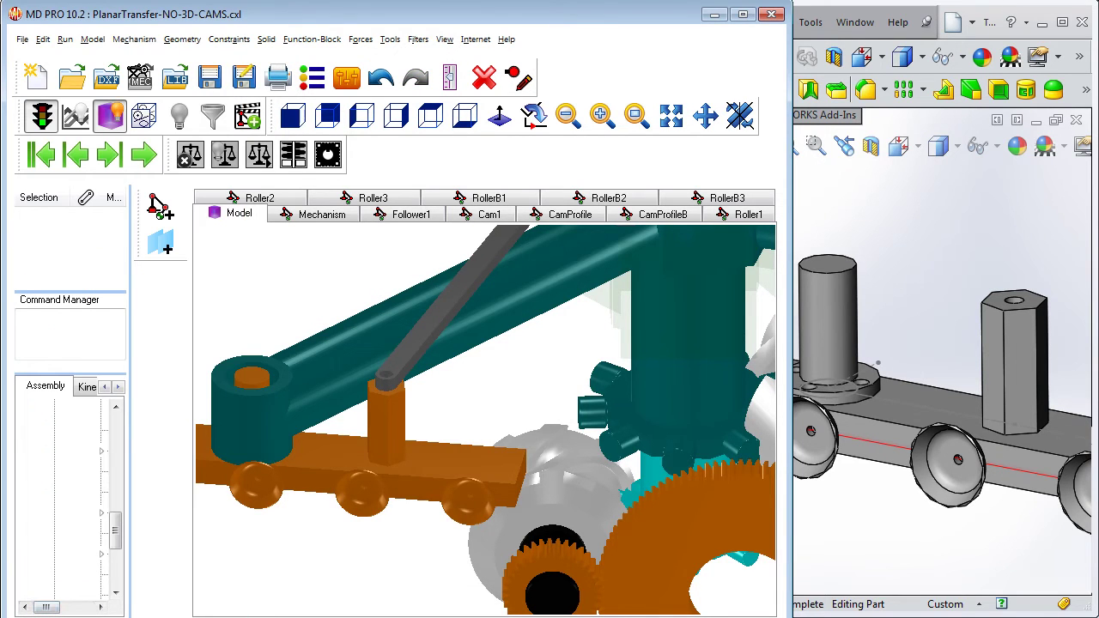
Step: Play the animation, then synchronize all linked CAD files with their sources in Model Options
{"action": "left_click", "coordinate": [144, 155]}
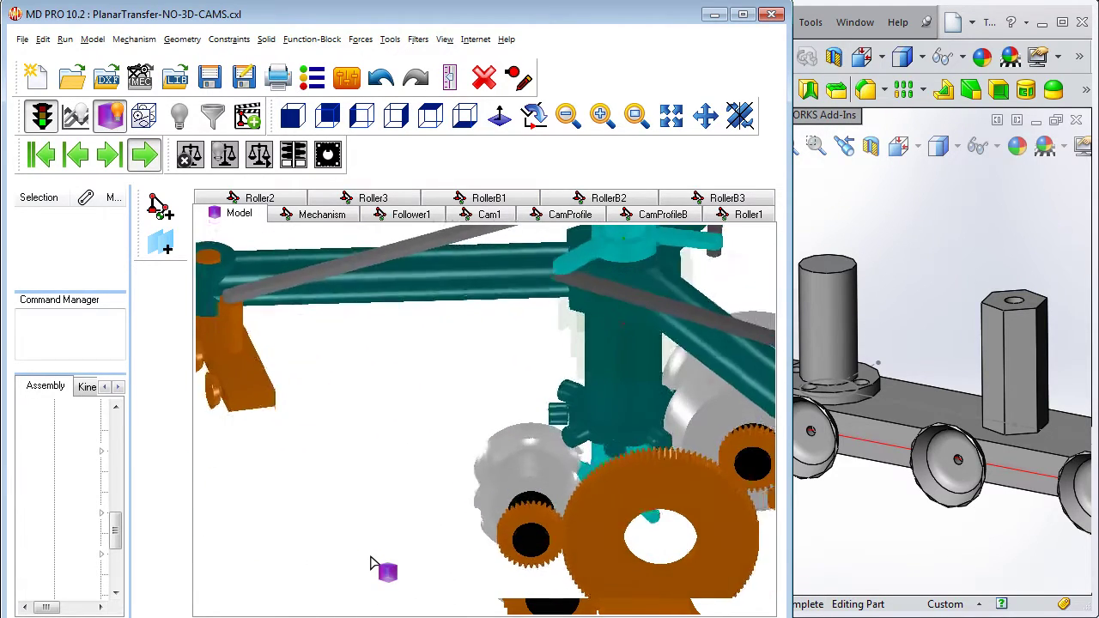
{"action": "double_click", "coordinate": [387, 572]}
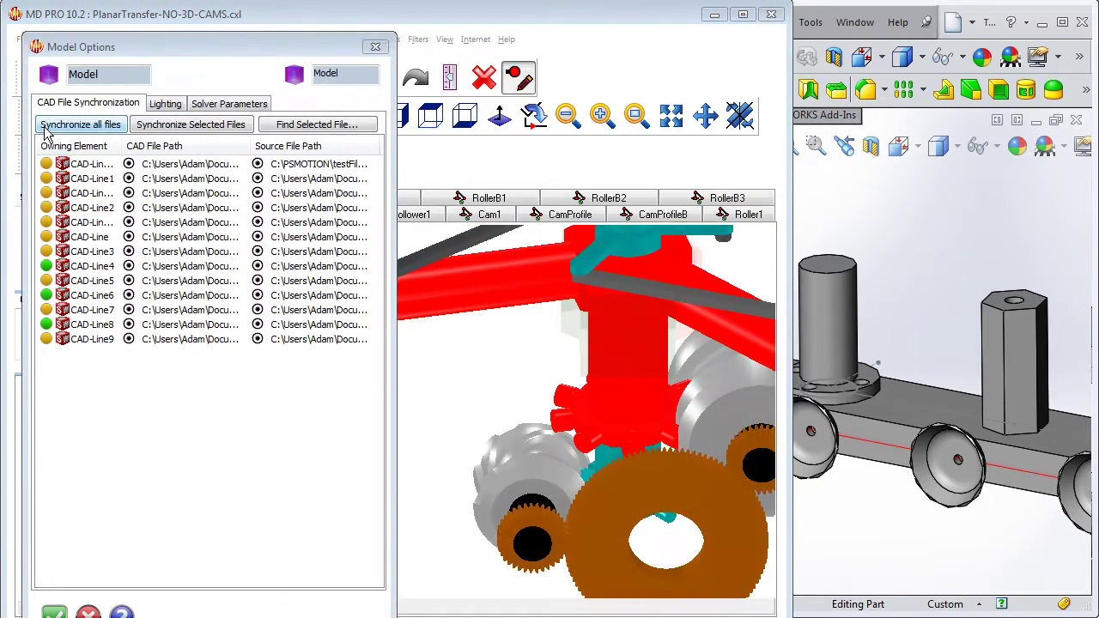
{"action": "left_click", "coordinate": [45, 127]}
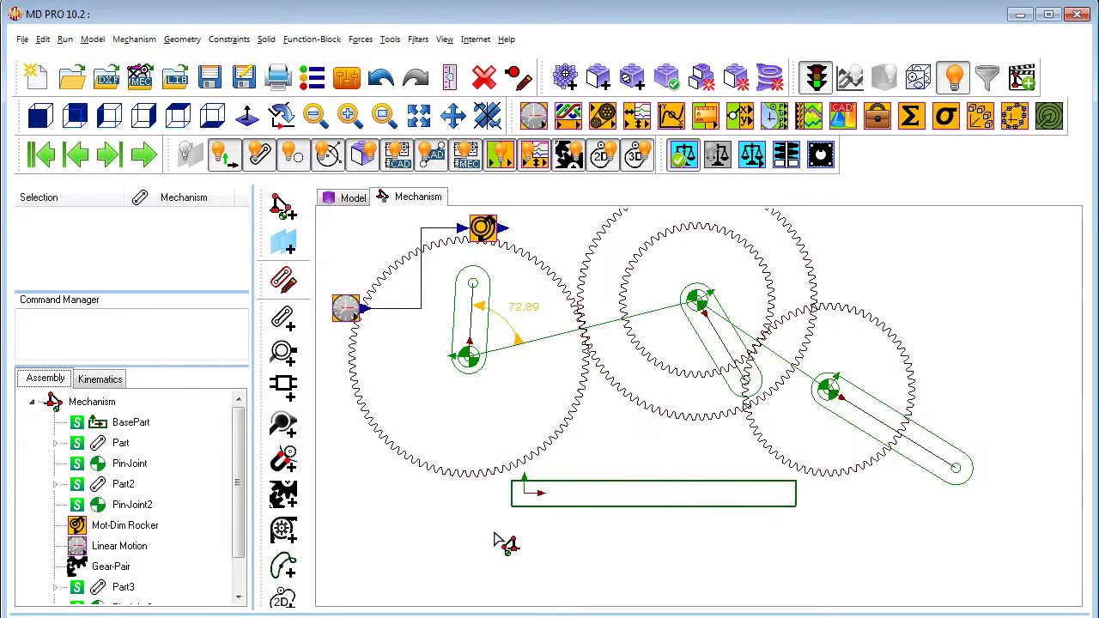
Step: Raise the gear pair's second gear N2 to 141 teeth
{"action": "double_click", "coordinate": [446, 470]}
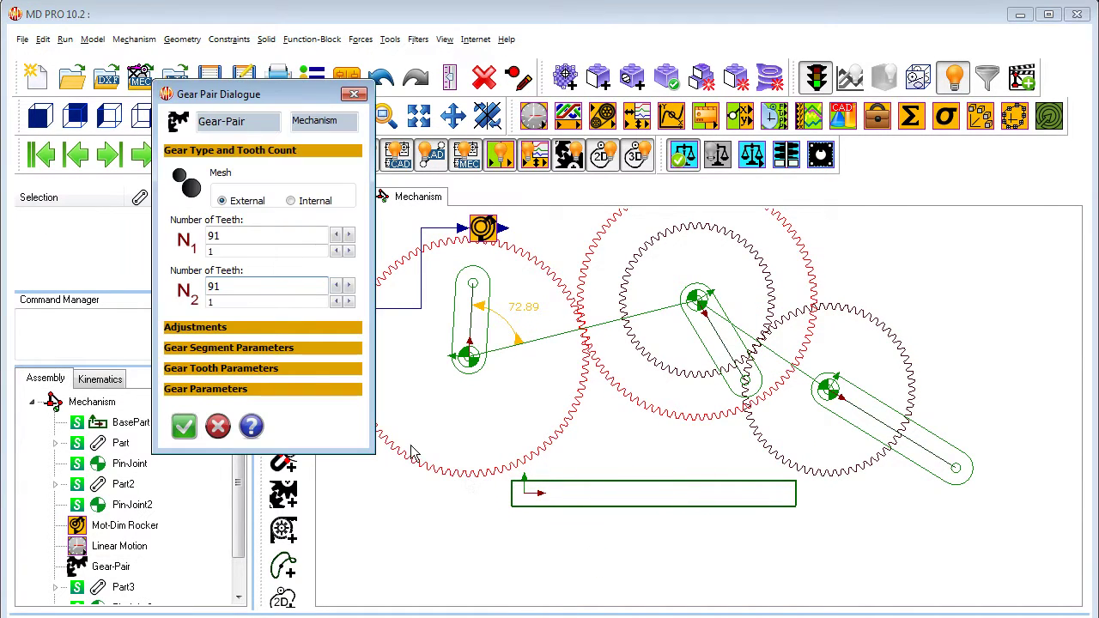
{"action": "left_click", "coordinate": [348, 286]}
{"action": "left_click", "coordinate": [349, 286]}
{"action": "left_click", "coordinate": [348, 286]}
{"action": "left_click", "coordinate": [348, 286]}
{"action": "left_click", "coordinate": [349, 286]}
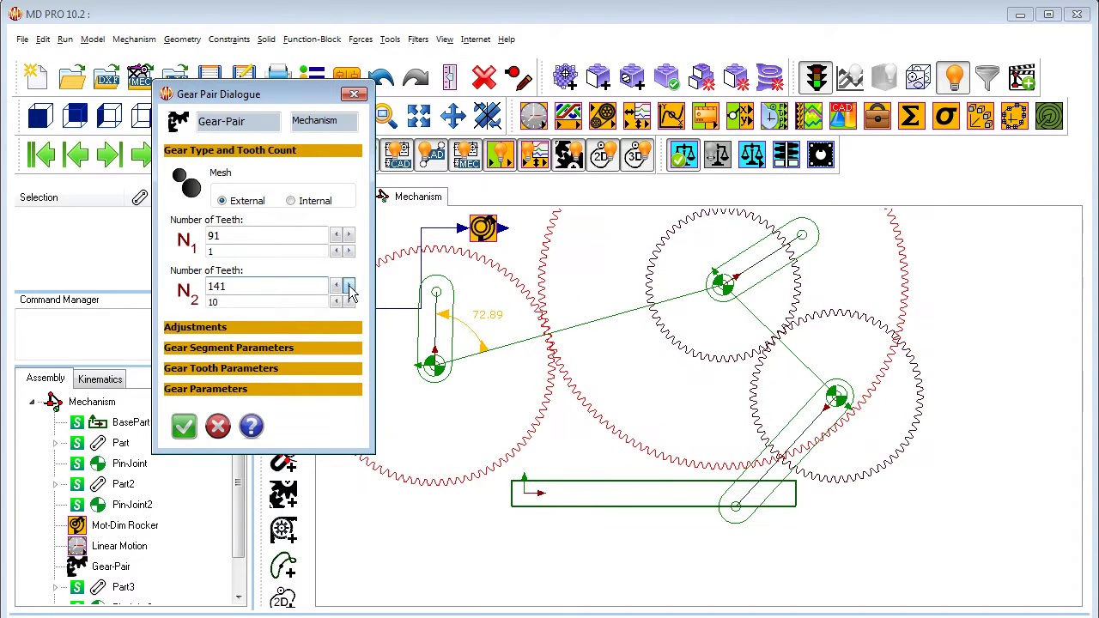
Step: Step the gear tooth module up to 1.4, then back down to 1
{"action": "left_click", "coordinate": [194, 371]}
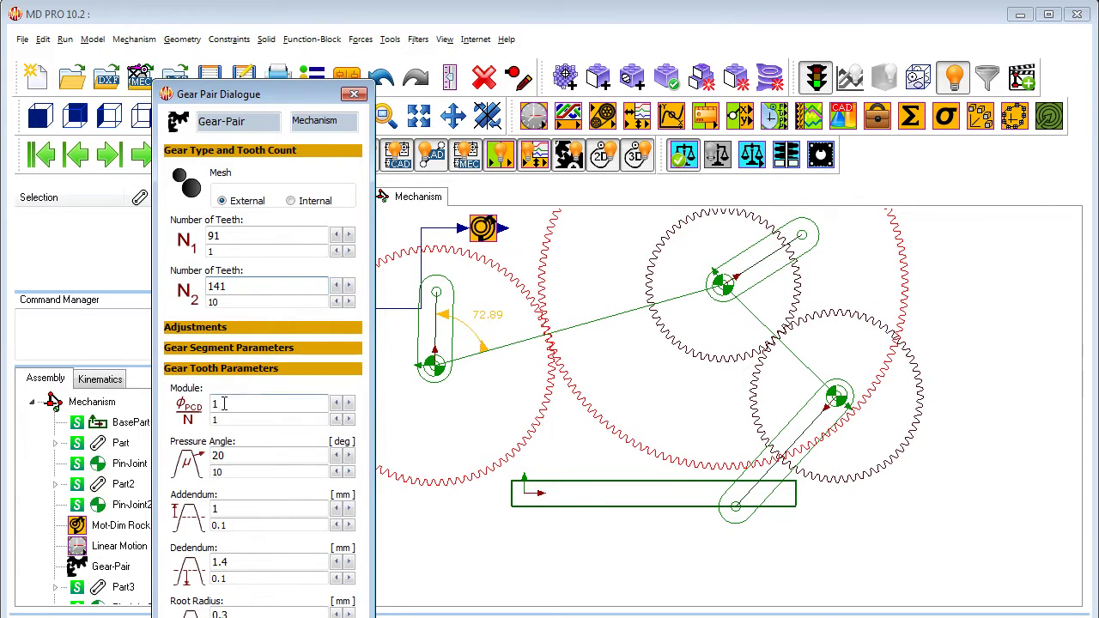
{"action": "left_click", "coordinate": [349, 403]}
{"action": "left_click", "coordinate": [349, 403]}
{"action": "left_click", "coordinate": [349, 404]}
{"action": "left_click", "coordinate": [348, 403]}
{"action": "left_click", "coordinate": [336, 404]}
{"action": "left_click", "coordinate": [337, 404]}
{"action": "left_click", "coordinate": [336, 403]}
{"action": "left_click", "coordinate": [337, 403]}
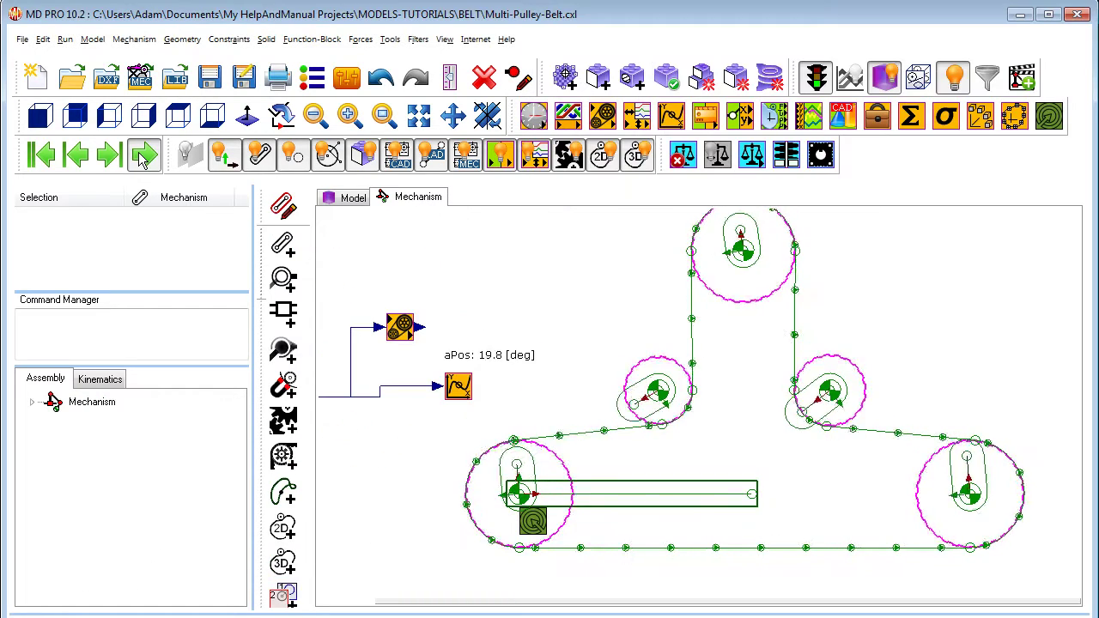
Step: Increase the lower-left pulley on Path-Joint2 to 50 teeth and accept the change
{"action": "double_click", "coordinate": [566, 537]}
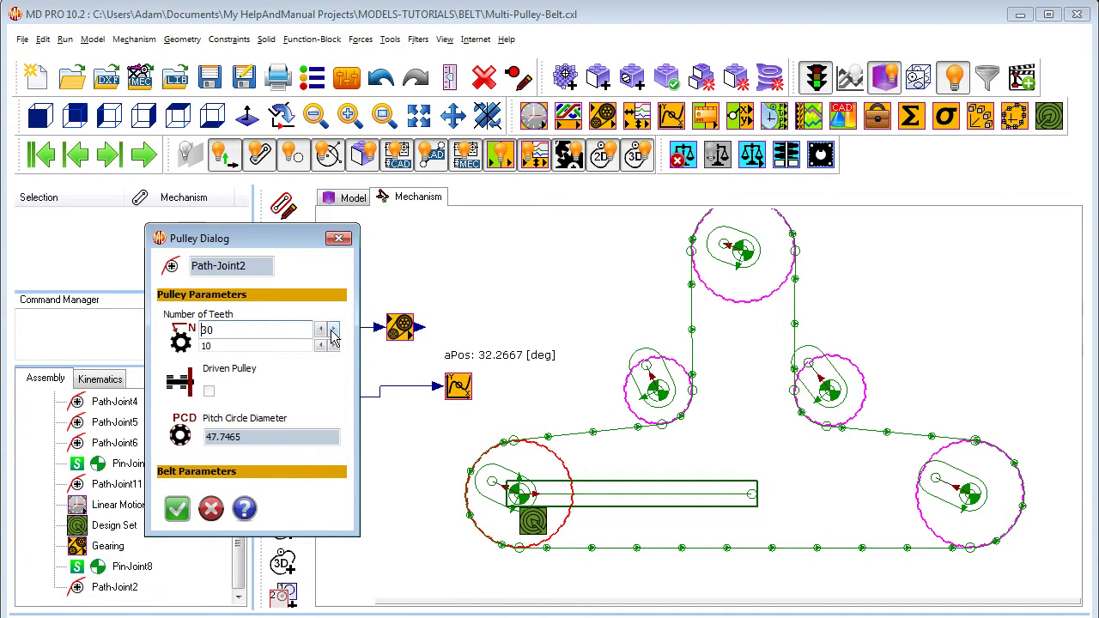
{"action": "left_click", "coordinate": [332, 333]}
{"action": "left_click", "coordinate": [333, 333]}
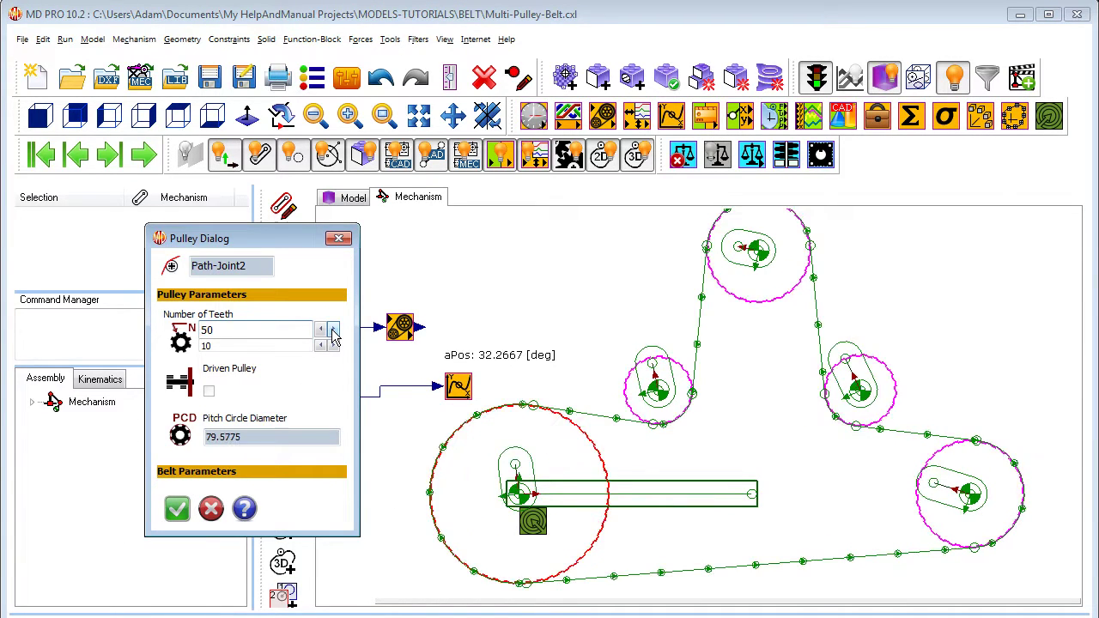
{"action": "left_click", "coordinate": [338, 238]}
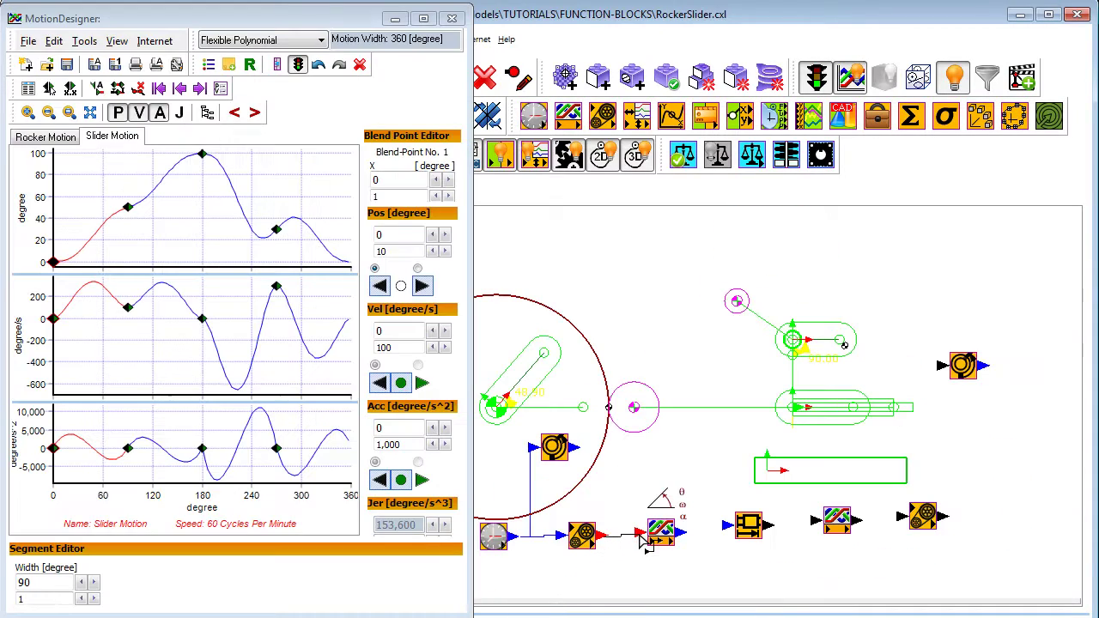
Step: Wire the motion function blocks and motion display together
{"action": "mouse_move", "coordinate": [680, 534]}
{"action": "left_mouse_down"}
{"action": "mouse_move", "coordinate": [729, 527]}
{"action": "mouse_move", "coordinate": [770, 543]}
{"action": "left_mouse_up"}
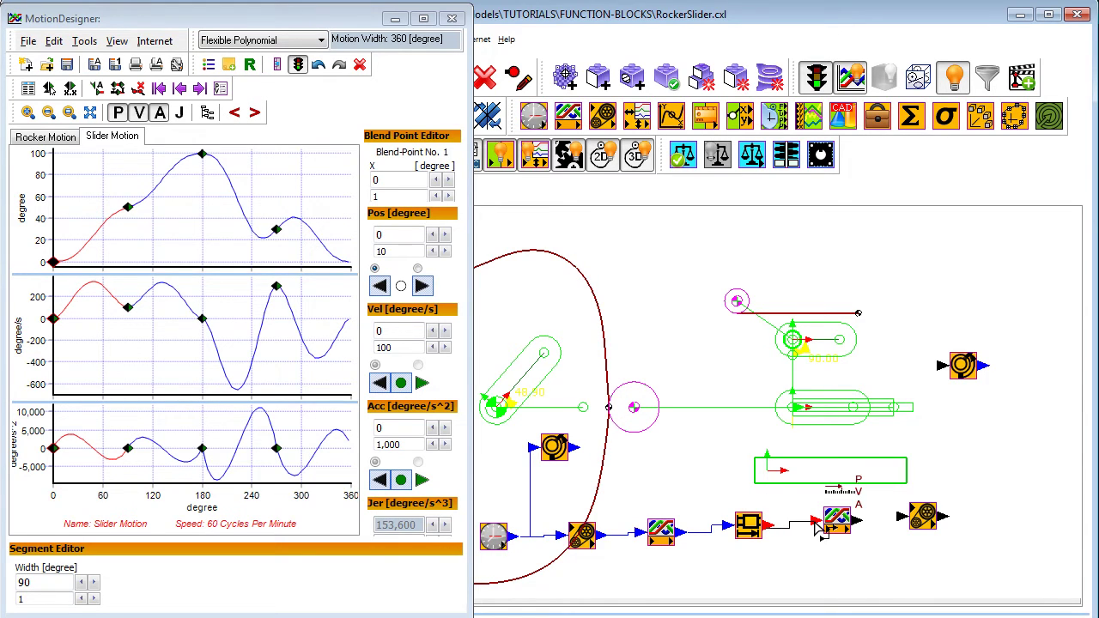
{"action": "left_click_drag", "start_coordinate": [856, 550], "coordinate": [850, 522]}
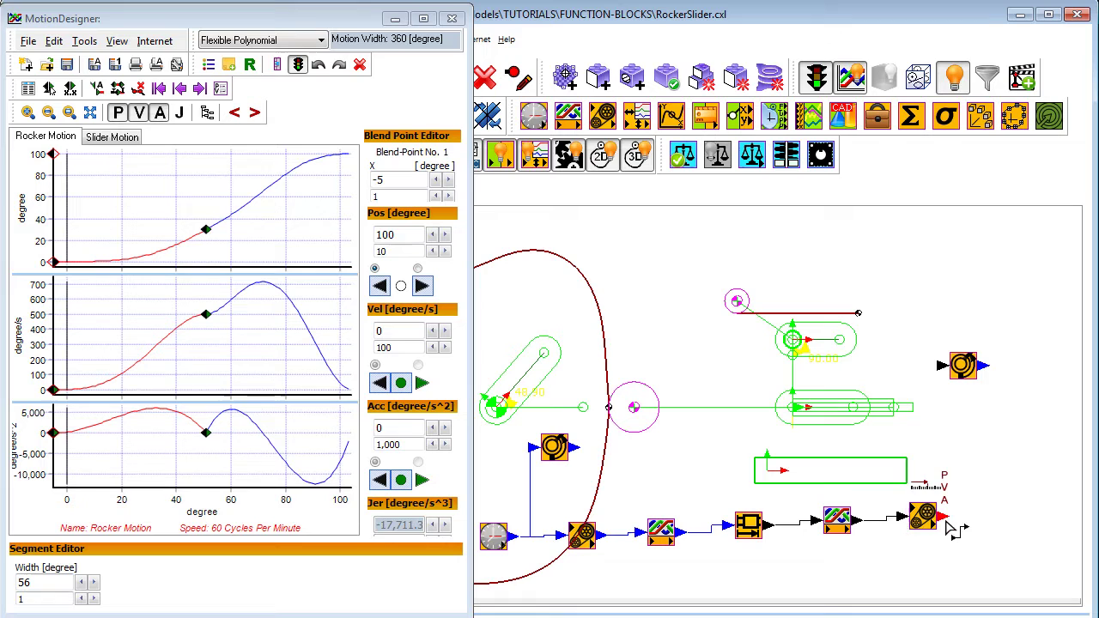
{"action": "left_click_drag", "start_coordinate": [959, 462], "coordinate": [942, 370]}
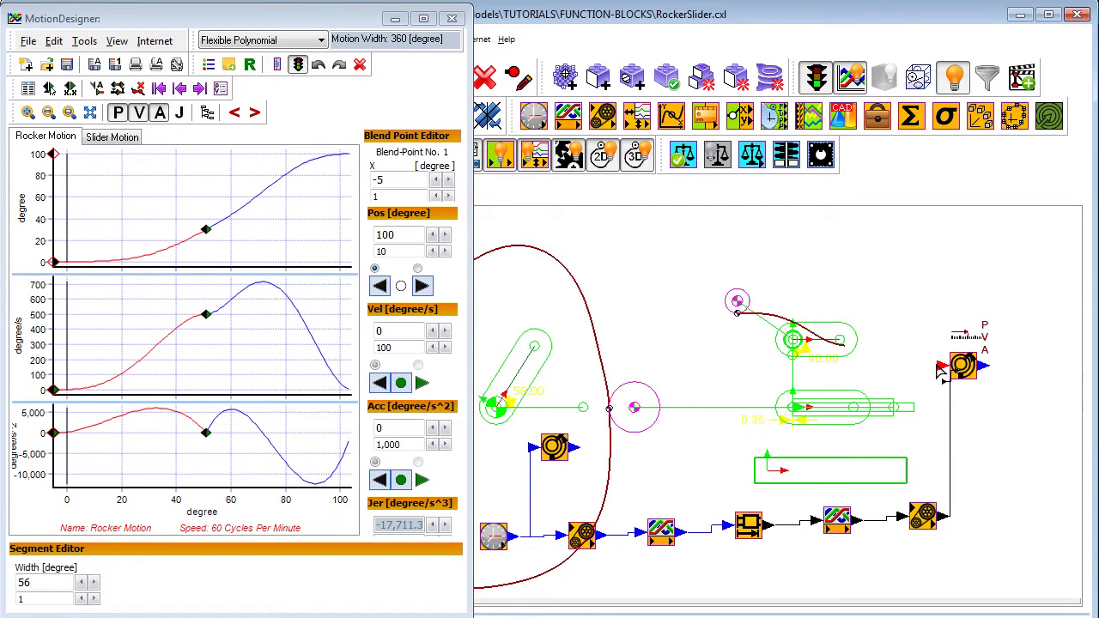
Step: Lower the Slider Motion's 270° blend point to position 10 and velocity 0
{"action": "left_click", "coordinate": [107, 138]}
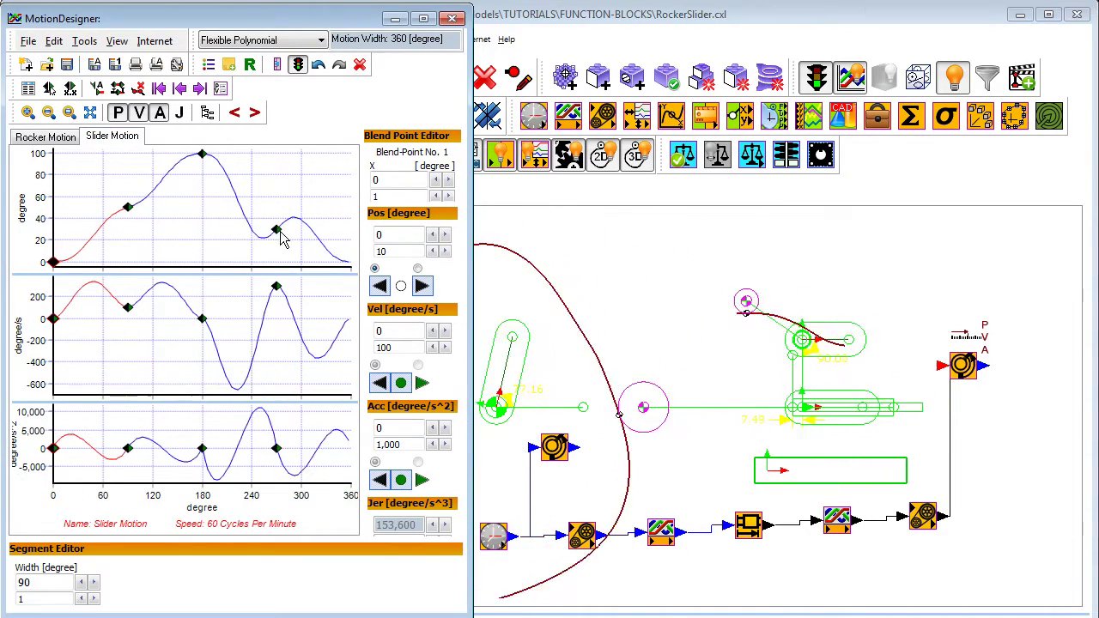
{"action": "left_click", "coordinate": [309, 239]}
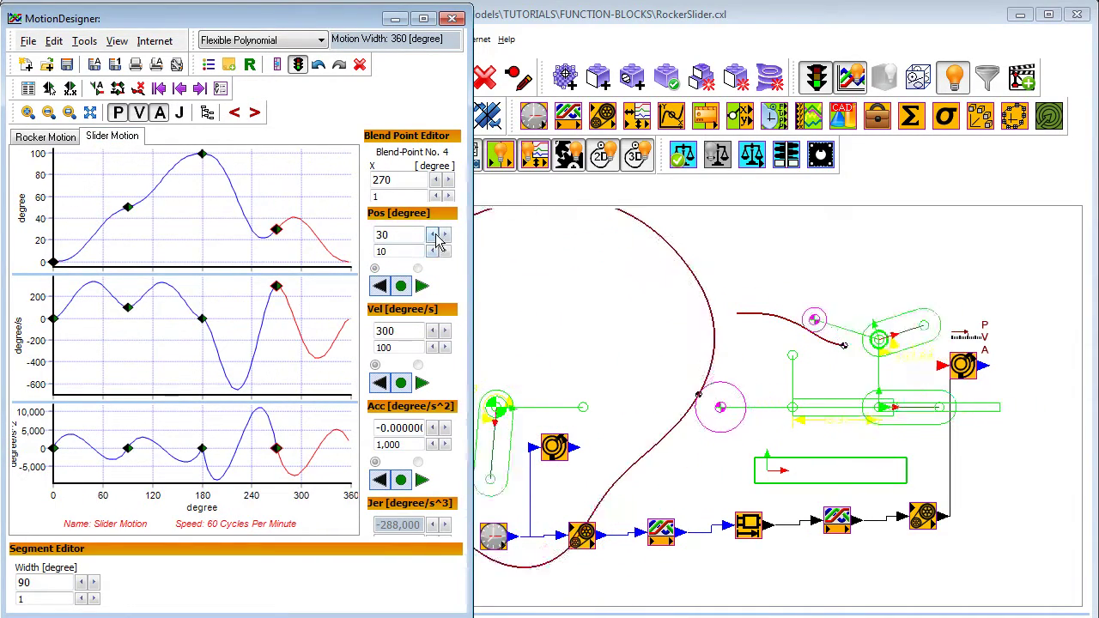
{"action": "left_click", "coordinate": [433, 237]}
{"action": "left_click", "coordinate": [433, 237]}
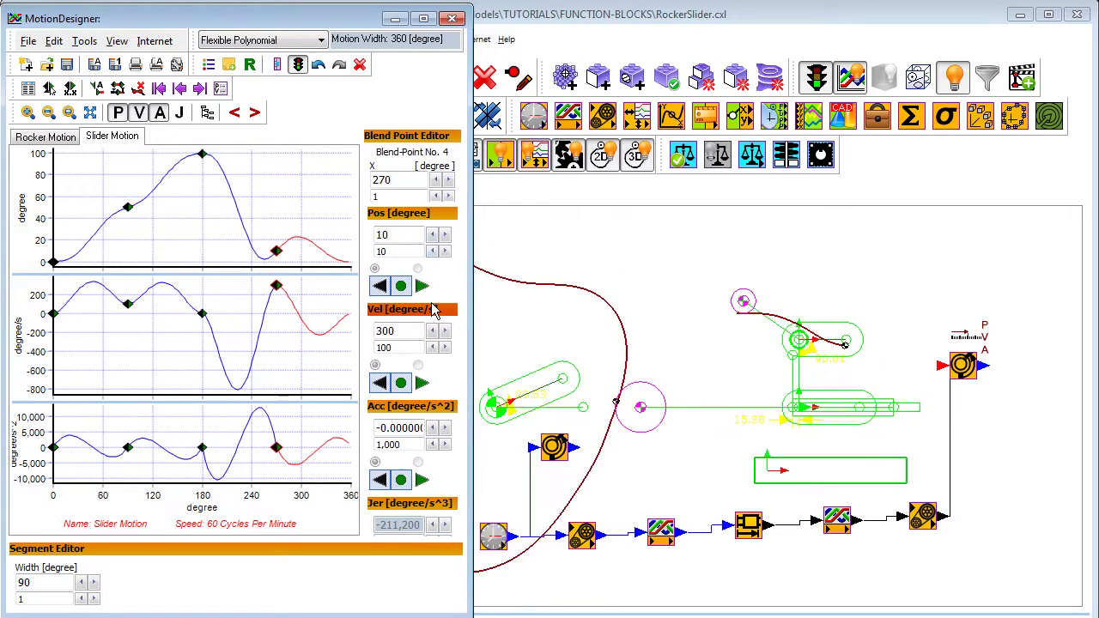
{"action": "left_click", "coordinate": [433, 334]}
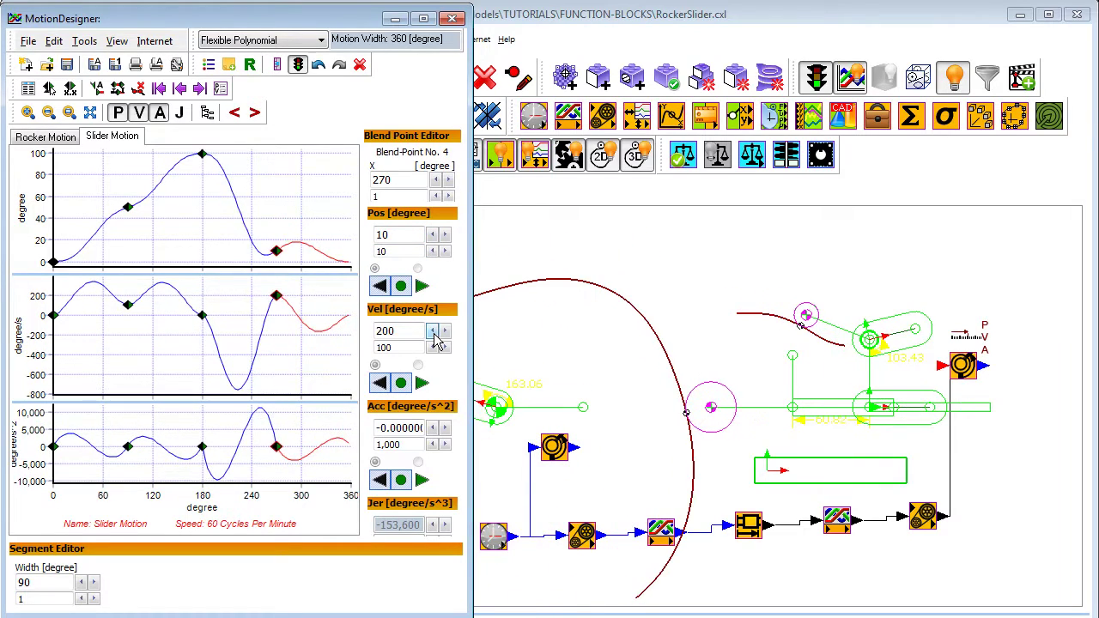
{"action": "left_click", "coordinate": [433, 334]}
{"action": "left_click", "coordinate": [433, 334]}
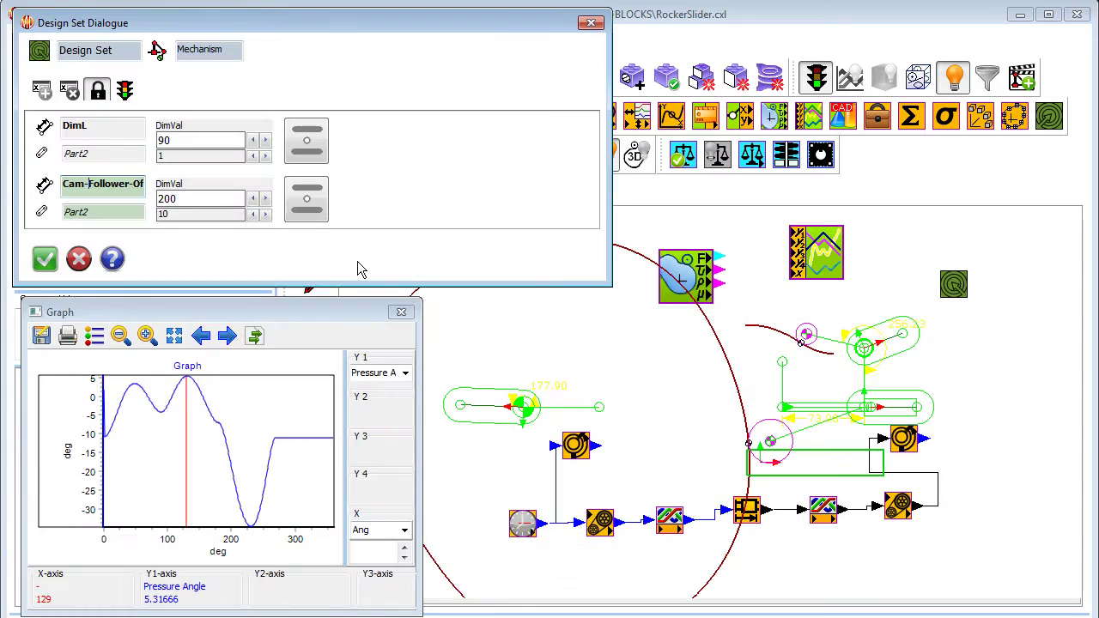
Step: Step the cam-follower dimension from 200 down to 159, then back up to 163
{"action": "left_click", "coordinate": [253, 200]}
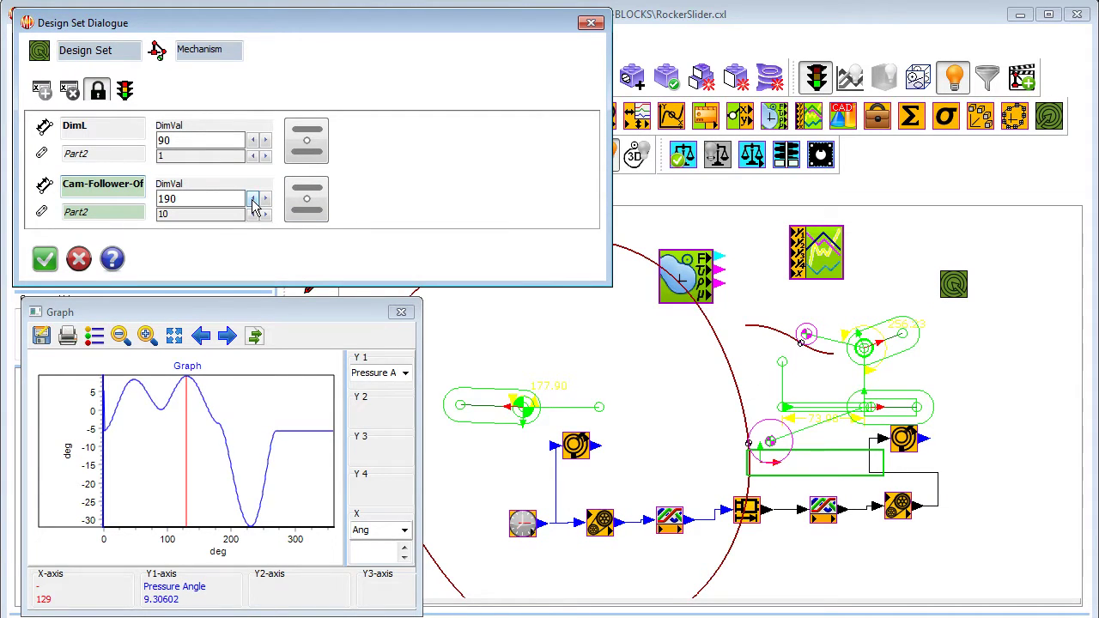
{"action": "left_click", "coordinate": [253, 200]}
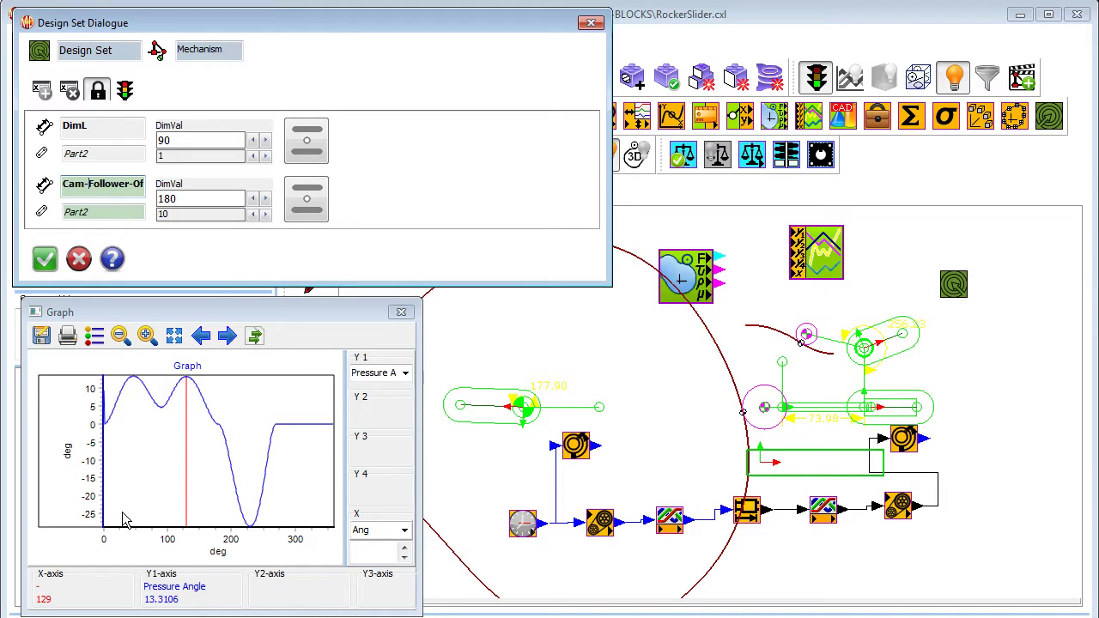
{"action": "left_click", "coordinate": [251, 200]}
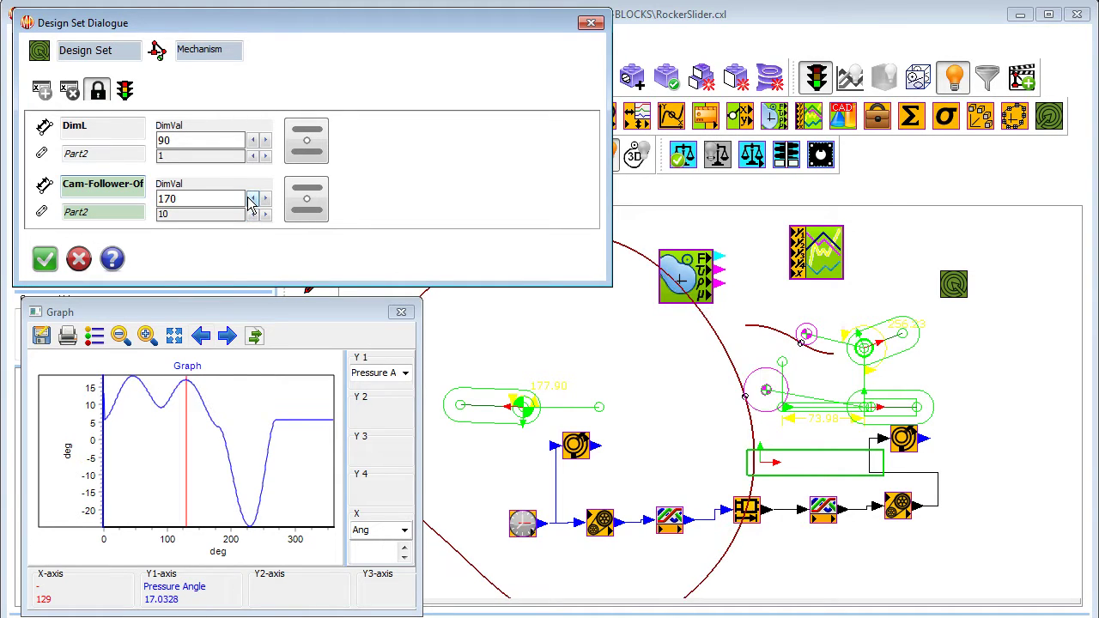
{"action": "left_click", "coordinate": [252, 200]}
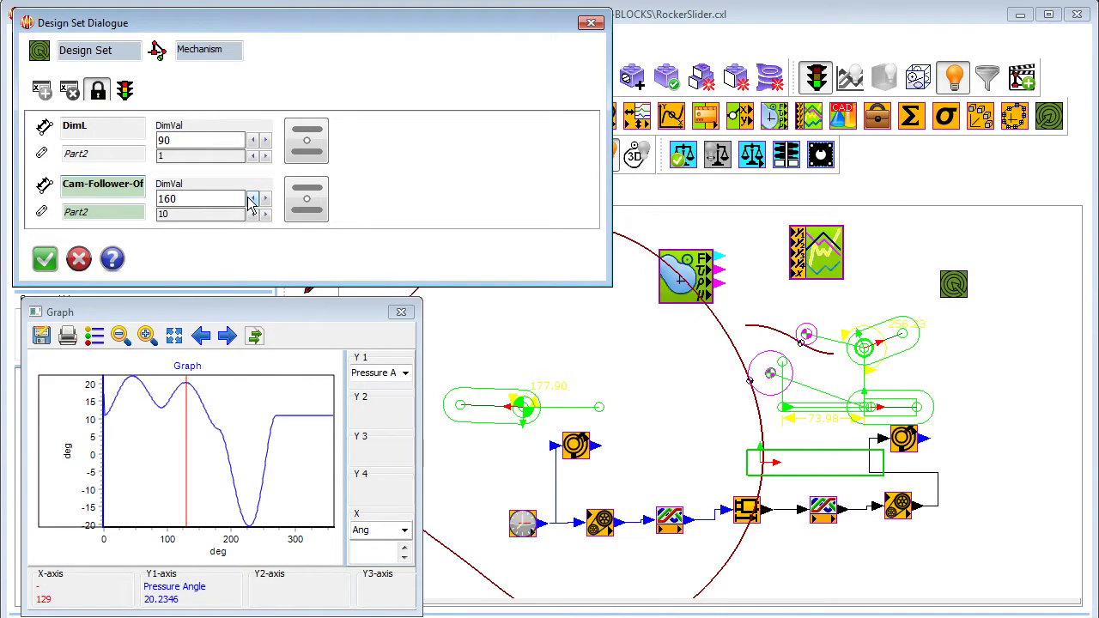
{"action": "left_click", "coordinate": [252, 200]}
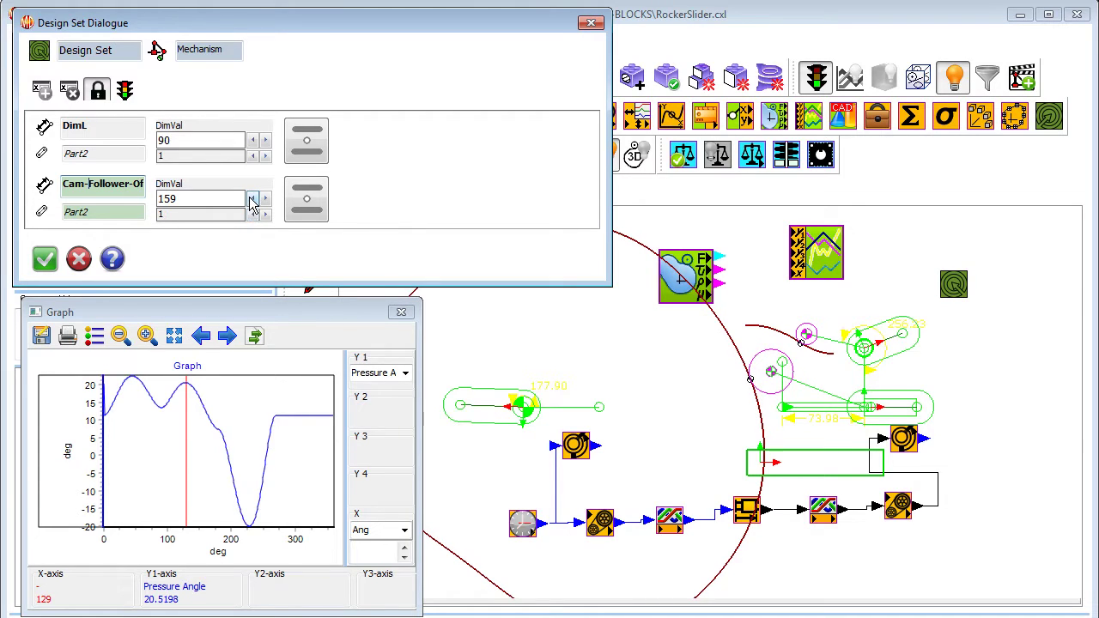
{"action": "left_click", "coordinate": [266, 200]}
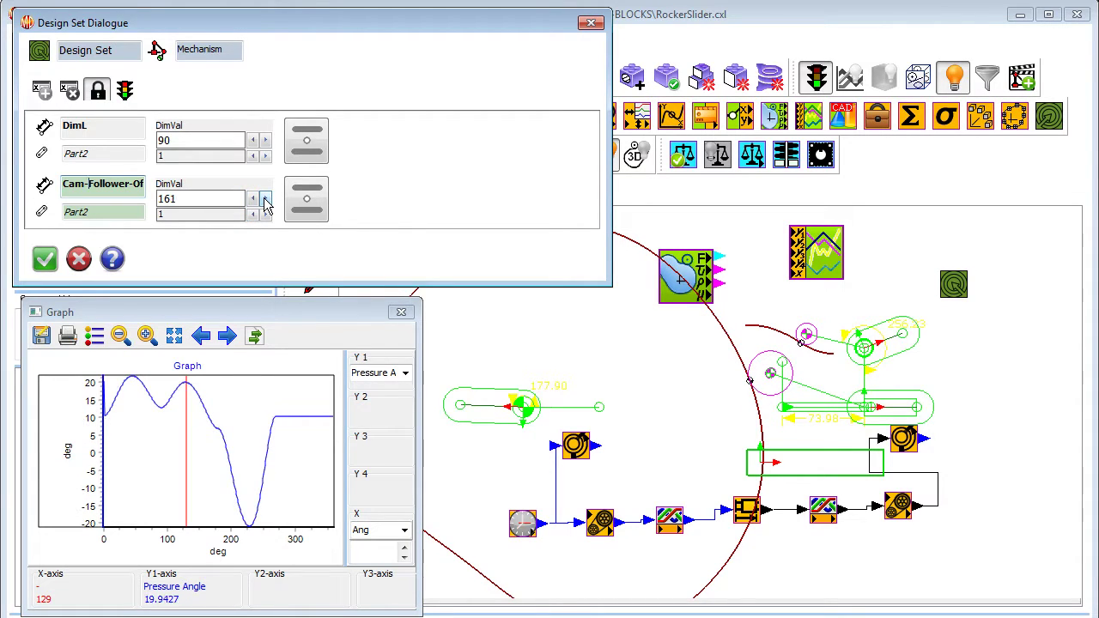
{"action": "left_click", "coordinate": [265, 200]}
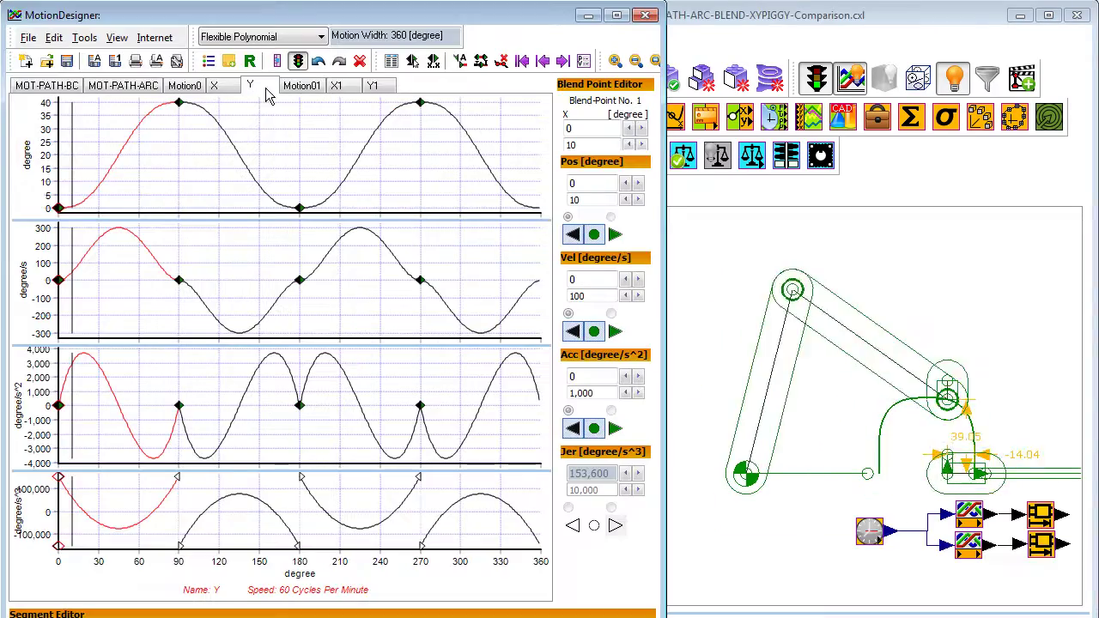
Step: Edit Blend-Curve3: zero its start curvature and curvature rate, and set its end angle to -90
{"action": "left_click", "coordinate": [378, 86]}
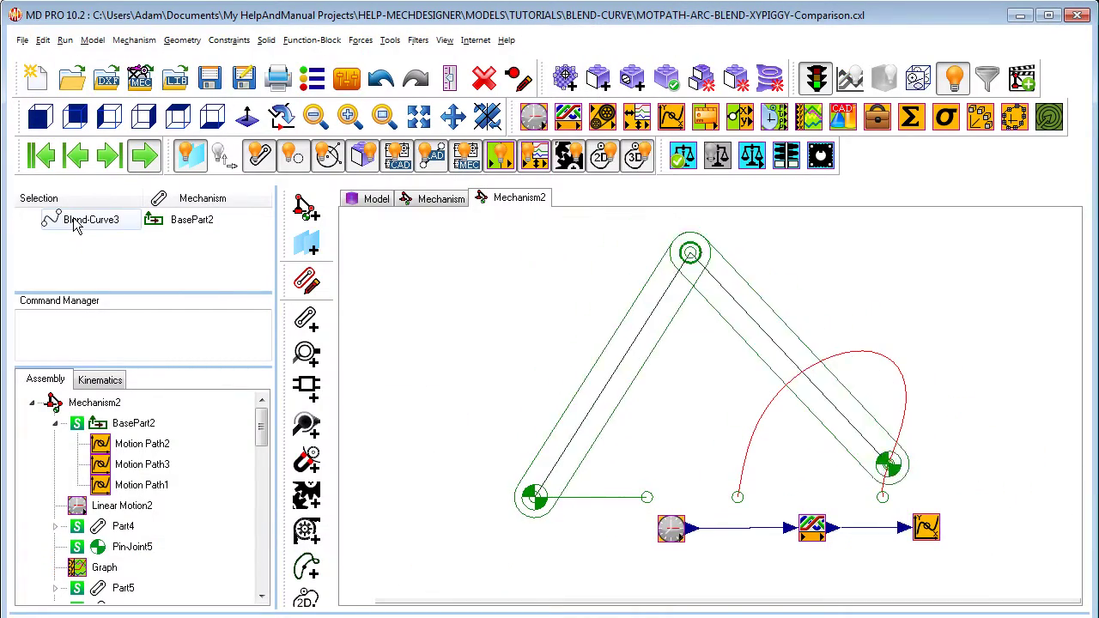
{"action": "right_click", "coordinate": [76, 221]}
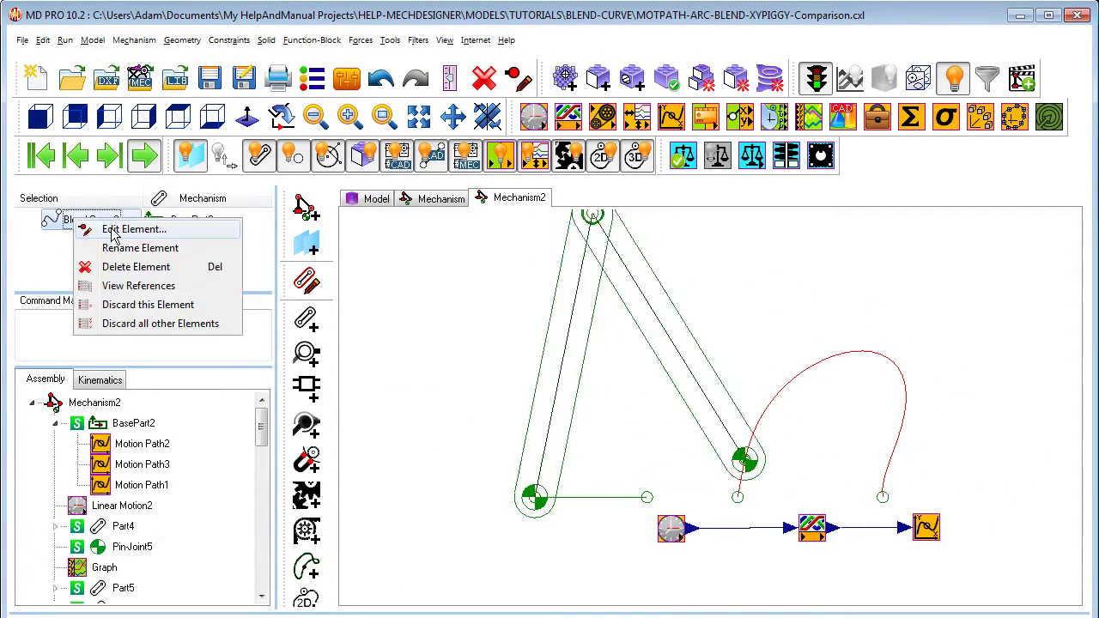
{"action": "left_click", "coordinate": [108, 228]}
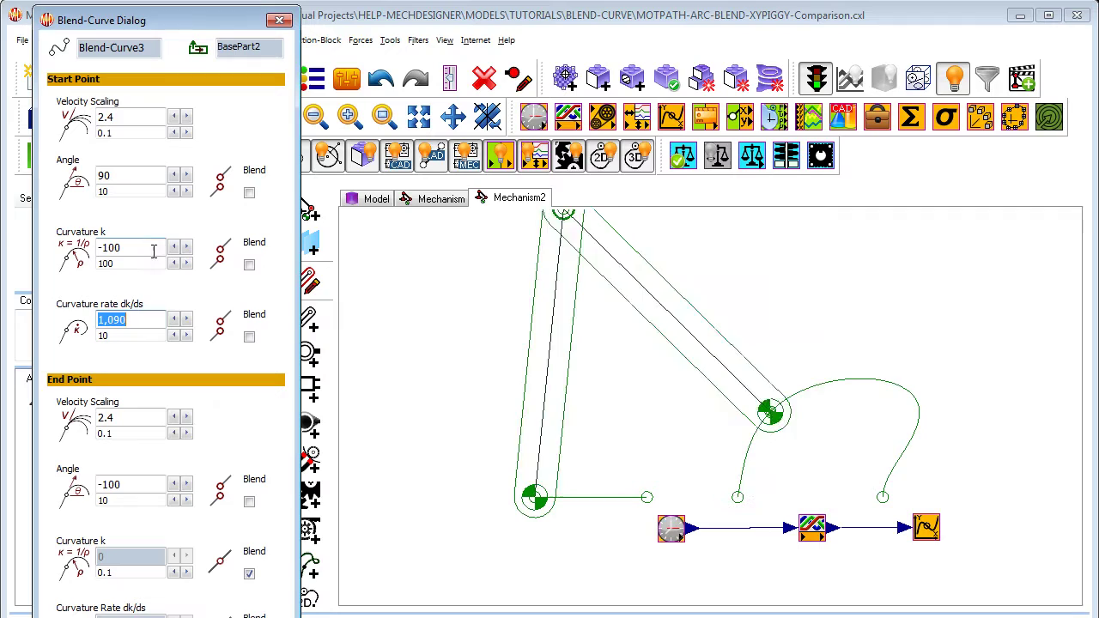
{"action": "right_click", "coordinate": [155, 255]}
{"action": "left_click", "coordinate": [181, 262]}
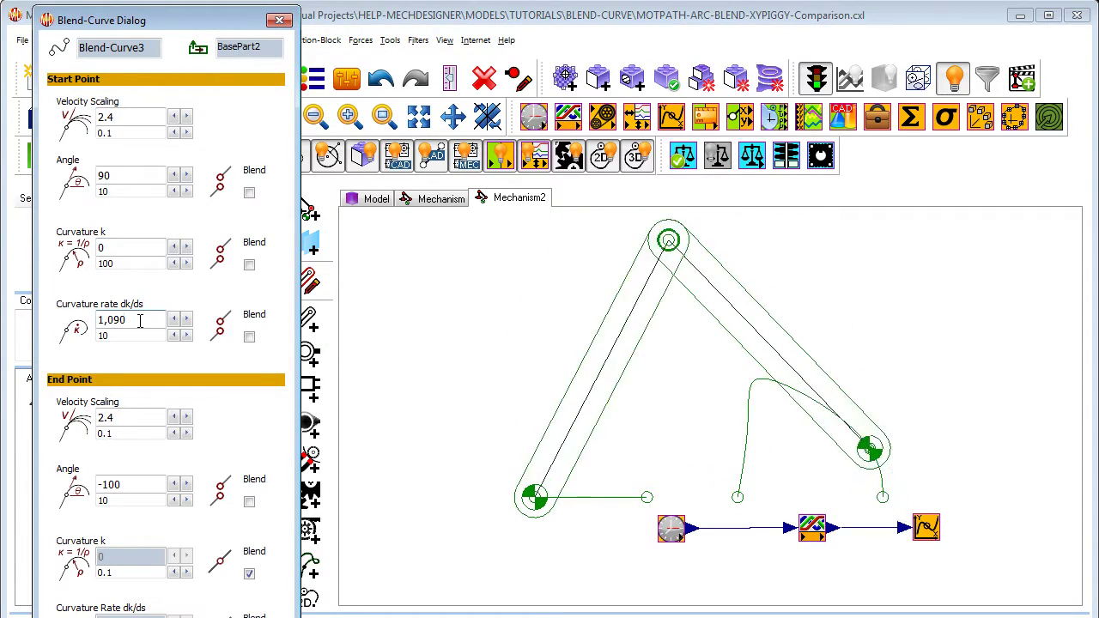
{"action": "right_click", "coordinate": [139, 322]}
{"action": "left_click", "coordinate": [177, 333]}
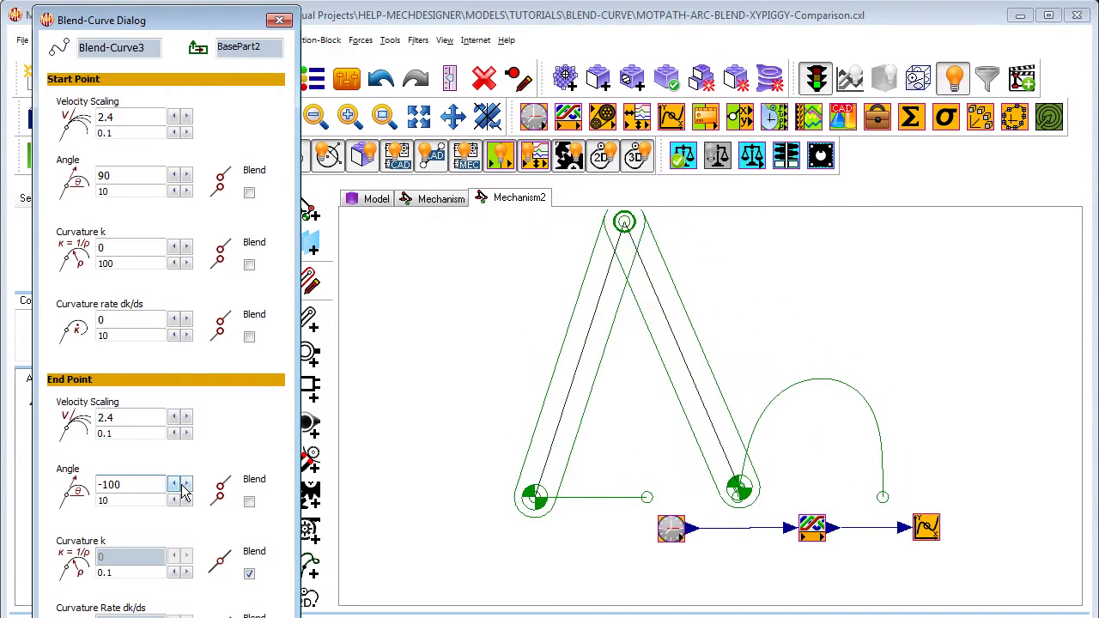
{"action": "left_click", "coordinate": [186, 486]}
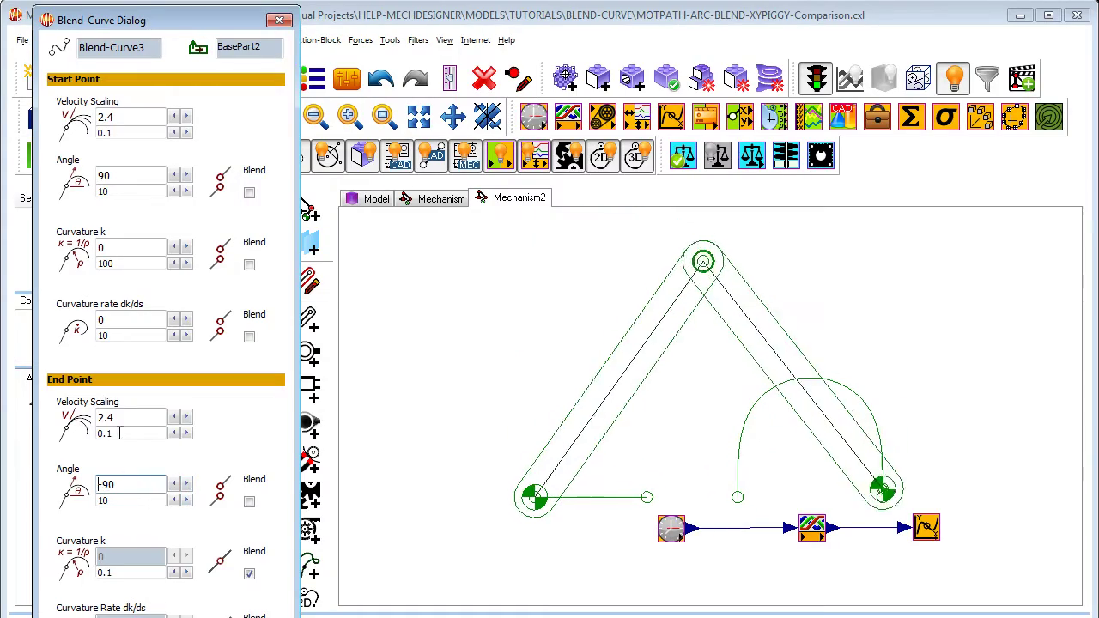
{"action": "left_click", "coordinate": [97, 383]}
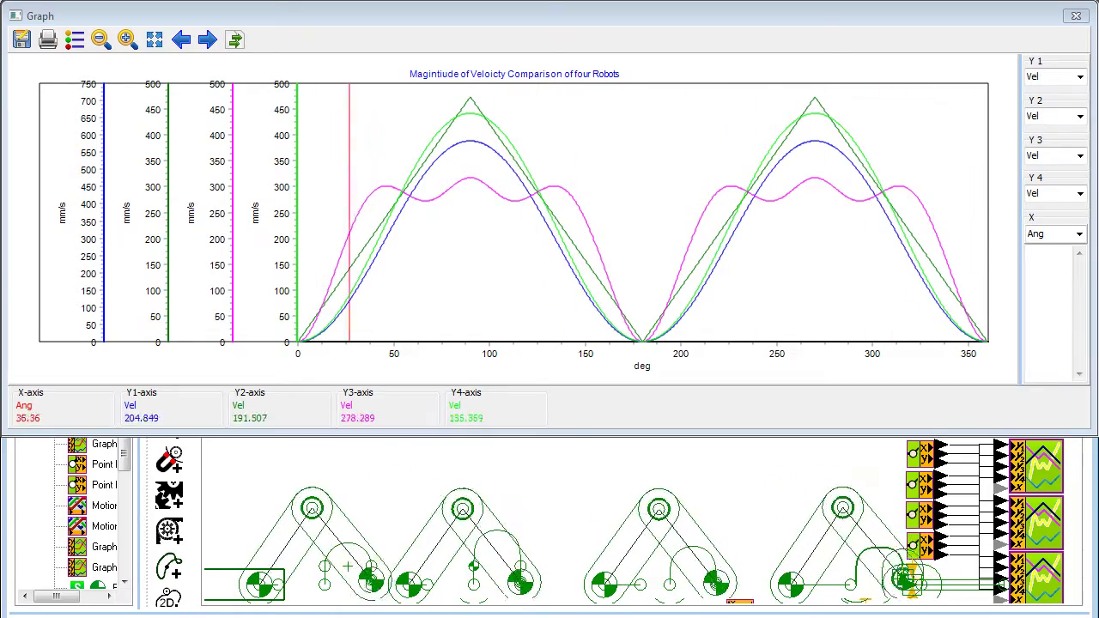
Step: Switch between the X- and Y-acceleration comparison graphs and read the X curves near 167° and 112°
{"action": "double_click", "coordinate": [77, 554]}
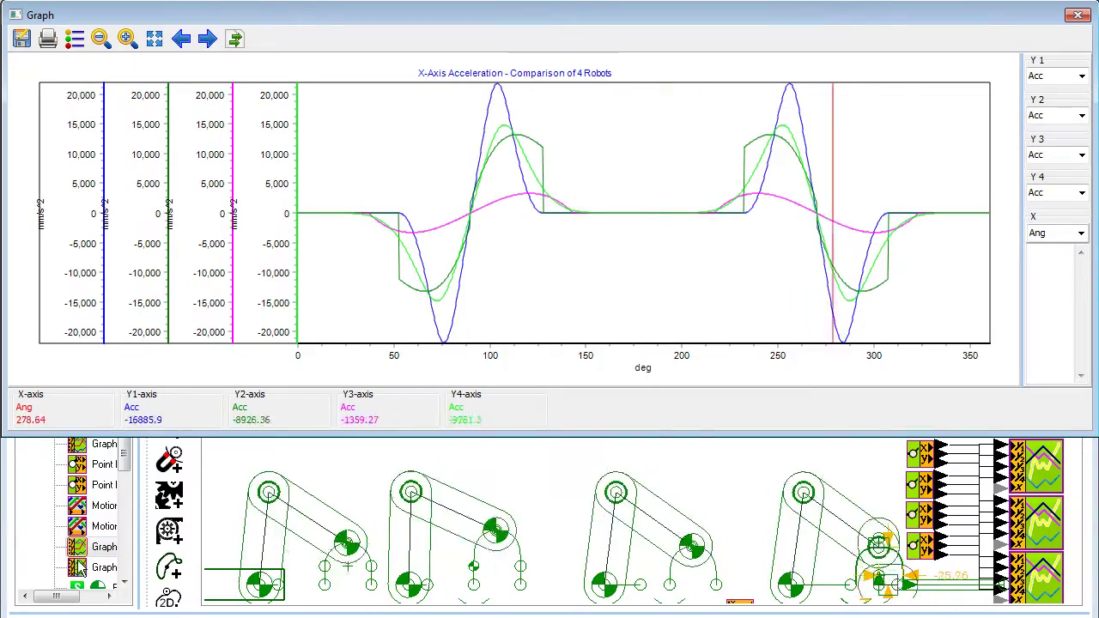
{"action": "double_click", "coordinate": [78, 567]}
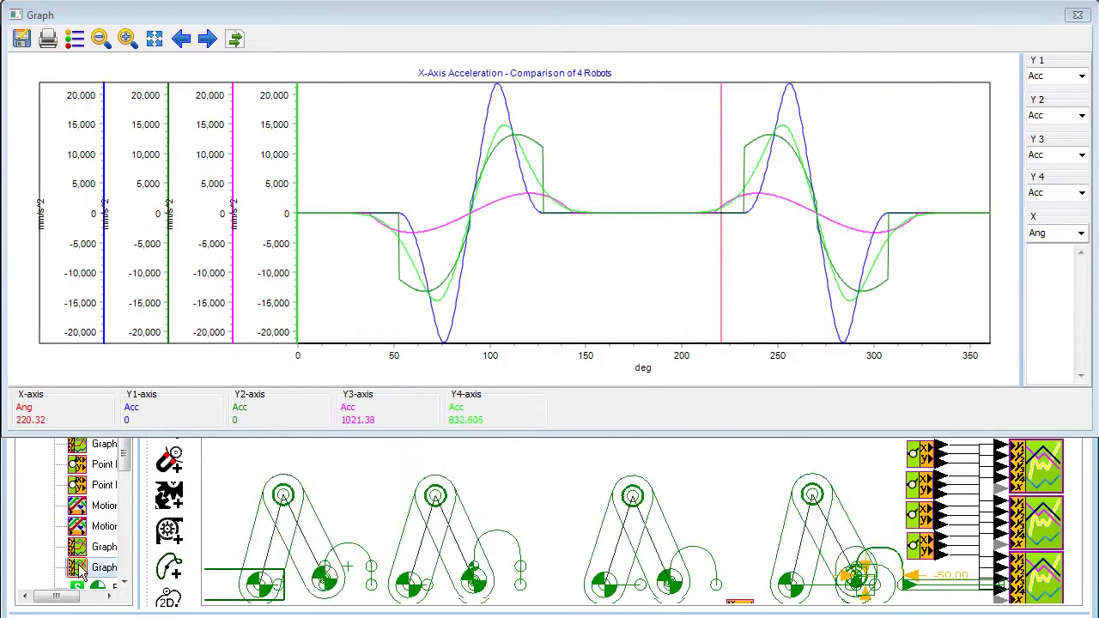
{"action": "double_click", "coordinate": [77, 547]}
{"action": "left_click_drag", "start_coordinate": [685, 296], "coordinate": [617, 296]}
{"action": "left_click_drag", "start_coordinate": [553, 307], "coordinate": [434, 328]}
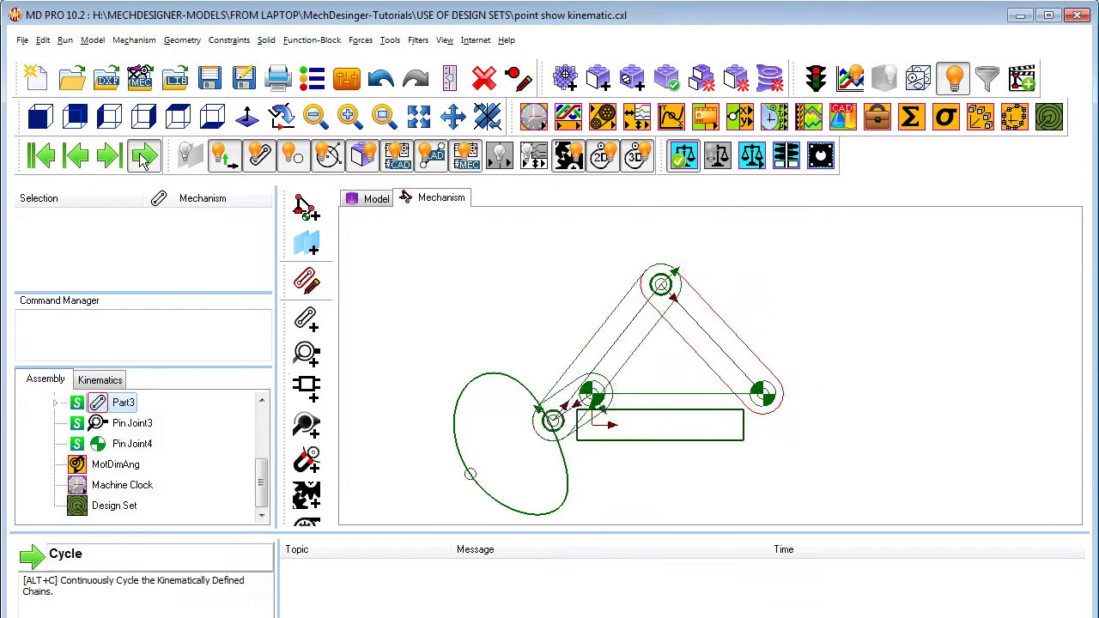
Step: Run the point show kinematic mechanism continuously through its cycle
{"action": "left_click", "coordinate": [144, 158]}
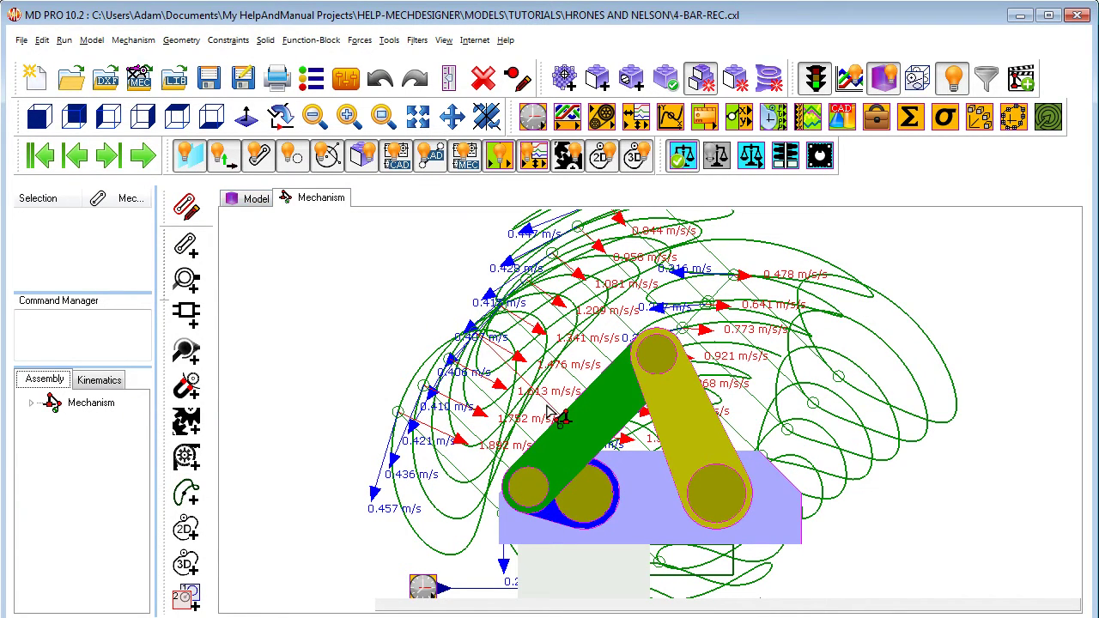
Step: Select the green link, move the Properties panel aside, and animate the four-bar linkage
{"action": "left_click", "coordinate": [548, 410]}
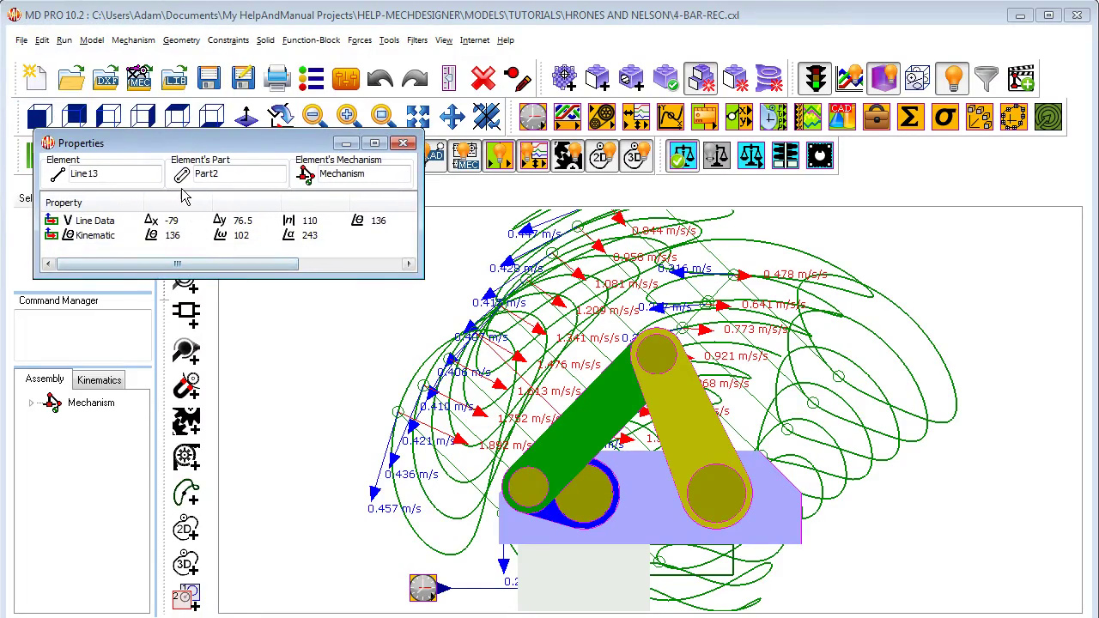
{"action": "left_click_drag", "start_coordinate": [193, 150], "coordinate": [167, 181]}
{"action": "left_click", "coordinate": [143, 166]}
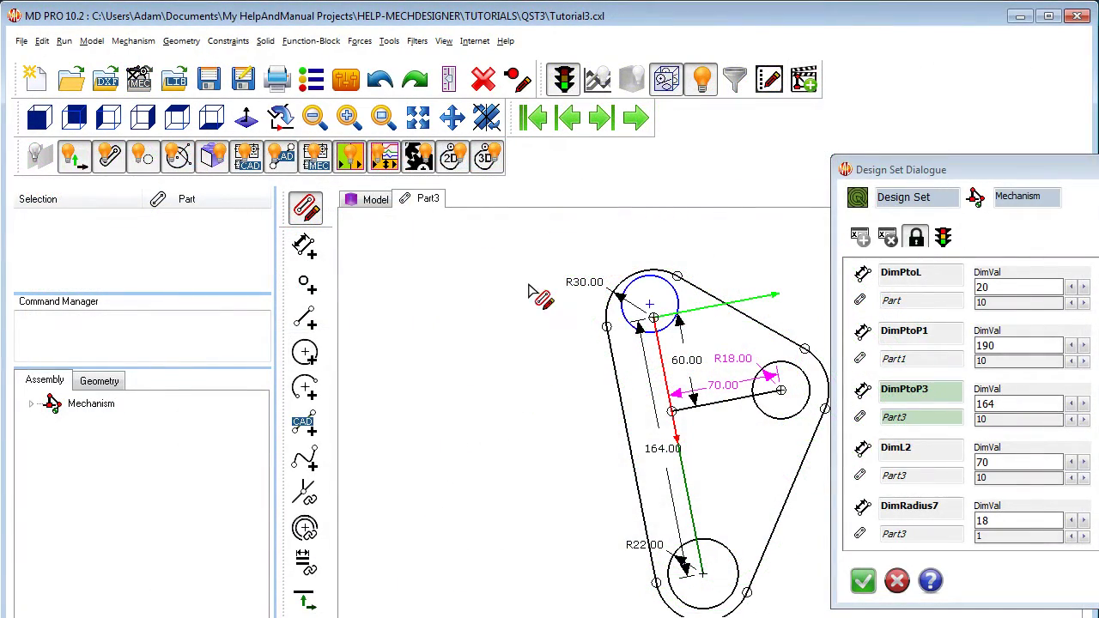
Step: Select Circle13 for dimensioning, then clear the selection and close the Part3 sketch
{"action": "right_click", "coordinate": [539, 295]}
{"action": "left_click", "coordinate": [646, 362]}
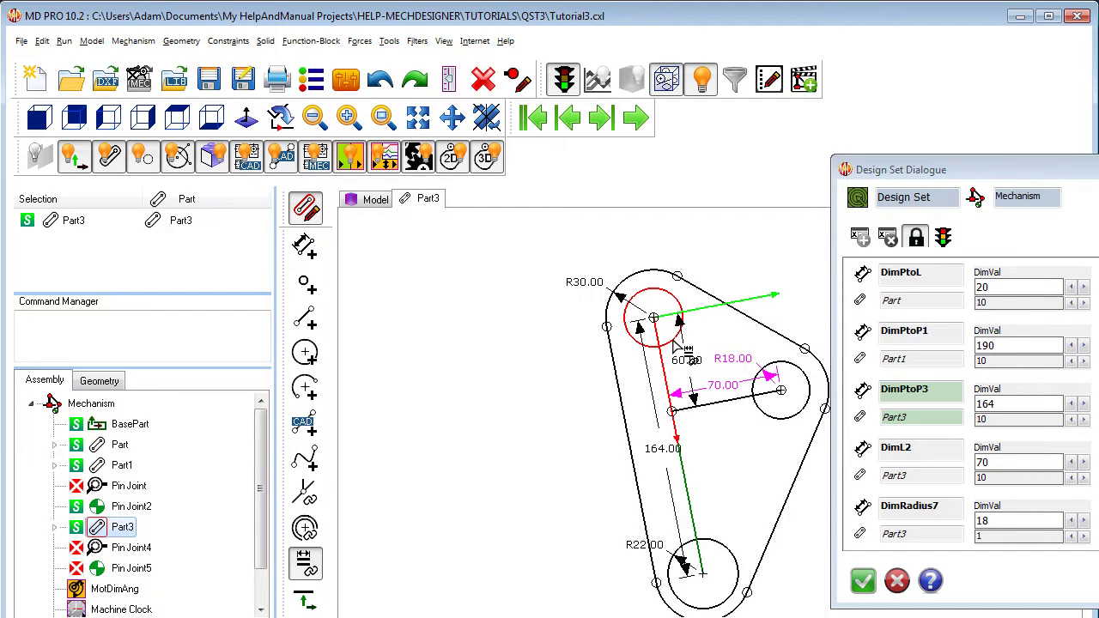
{"action": "left_click", "coordinate": [683, 349]}
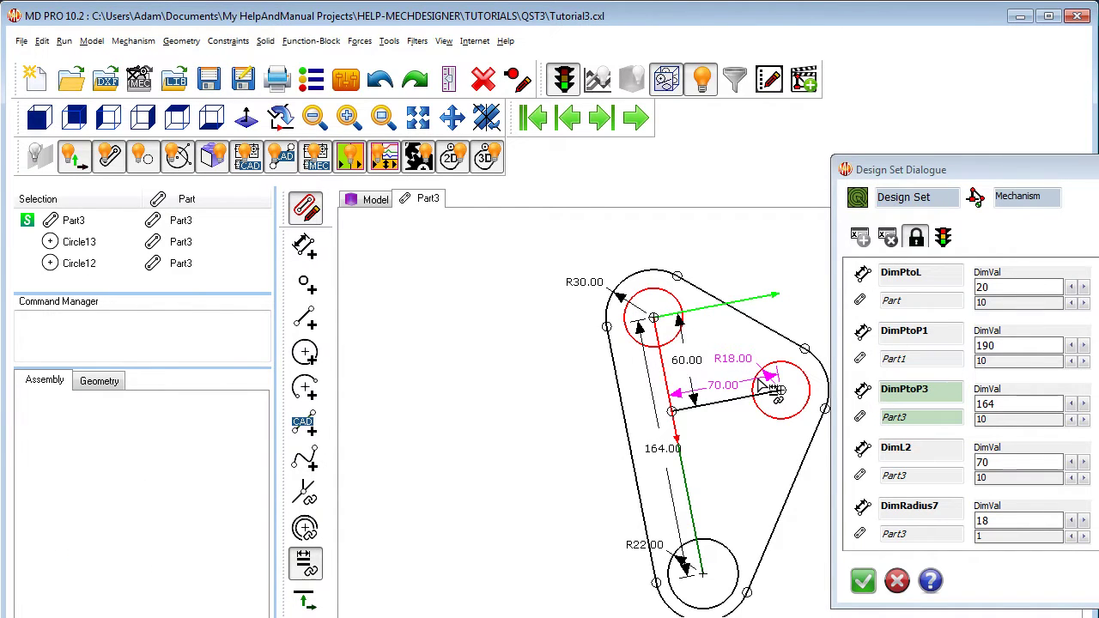
{"action": "key", "text": "Escape"}
{"action": "right_click", "coordinate": [494, 325]}
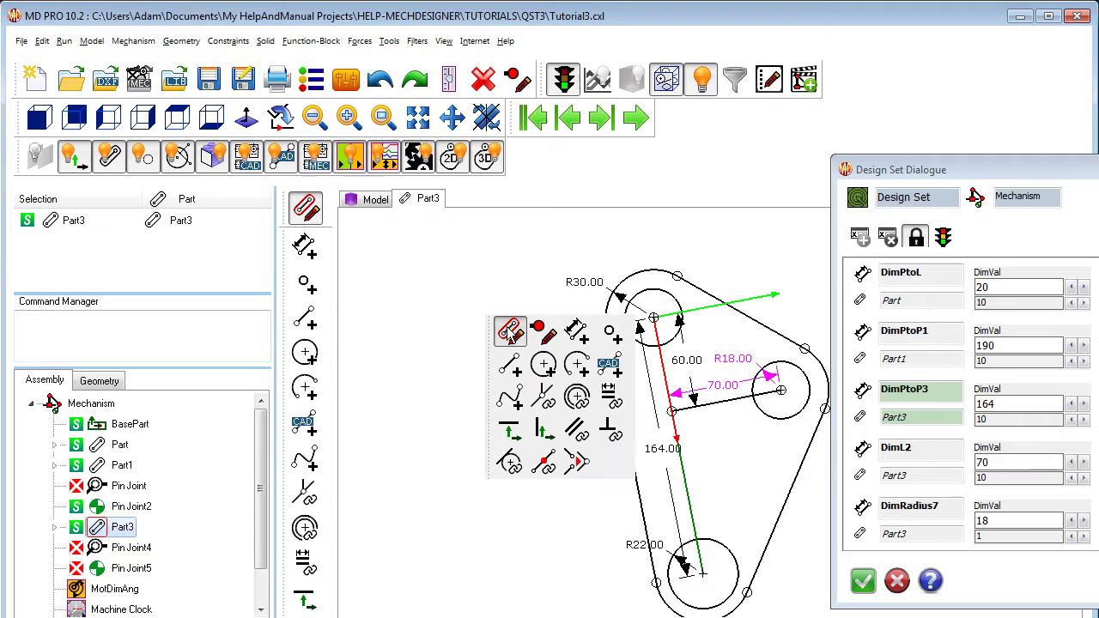
{"action": "left_click", "coordinate": [510, 331]}
Step: Set DimPtoL to 40 and DimPtoP1 to 200 in the Design Set
{"action": "double_click", "coordinate": [1084, 287]}
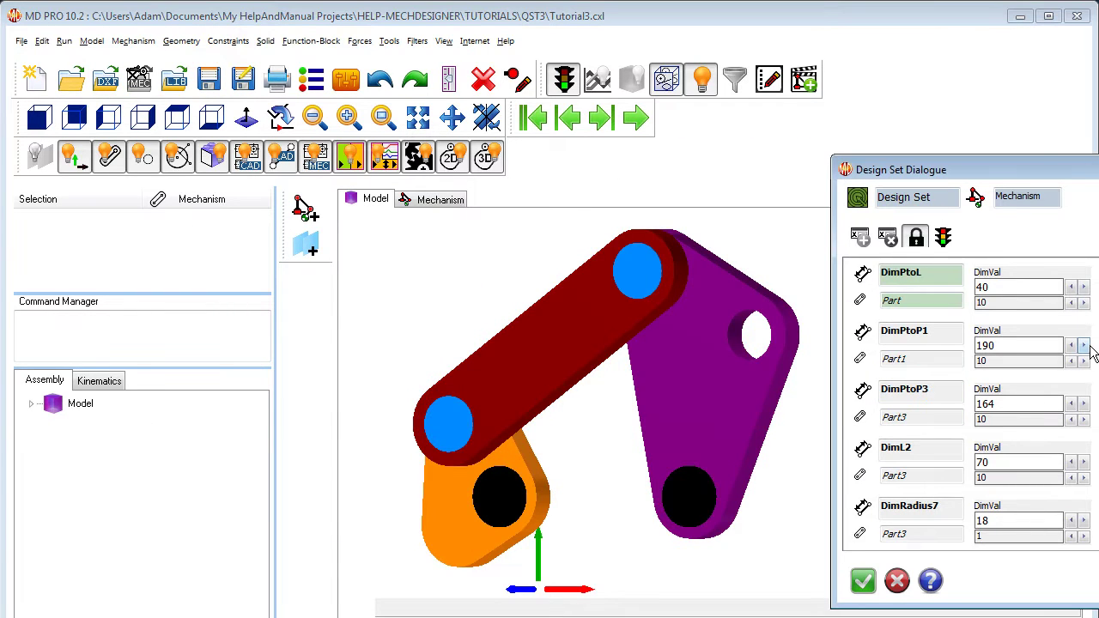
{"action": "double_click", "coordinate": [1084, 345]}
{"action": "left_click", "coordinate": [1071, 345]}
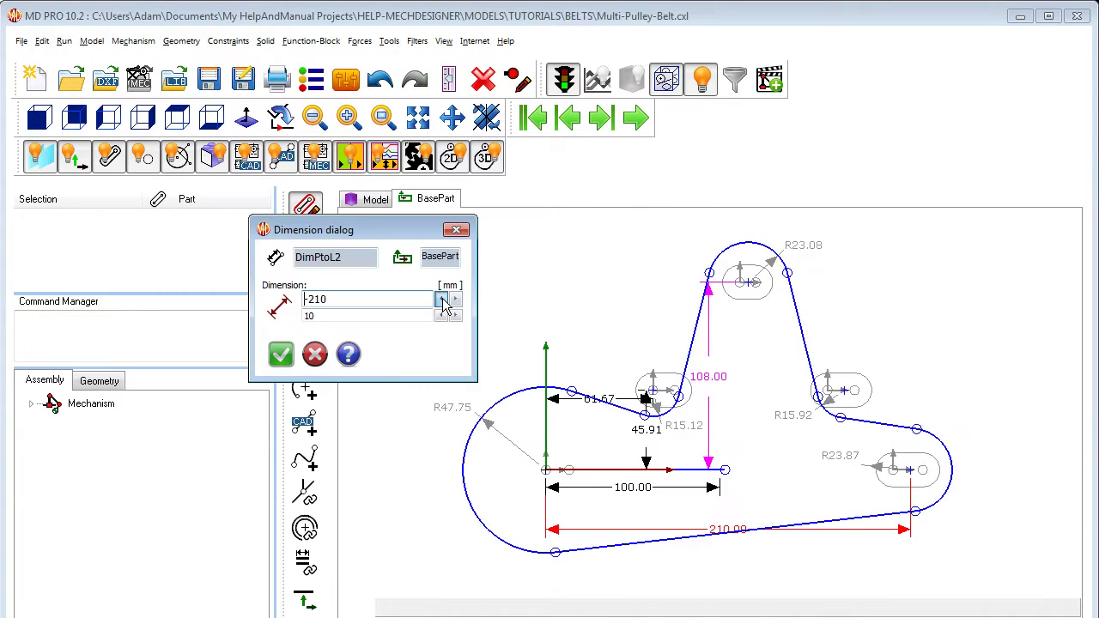
Step: Lengthen the belt span dimension to 230 and run the belt mechanism
{"action": "left_click", "coordinate": [442, 300]}
{"action": "left_click", "coordinate": [442, 300]}
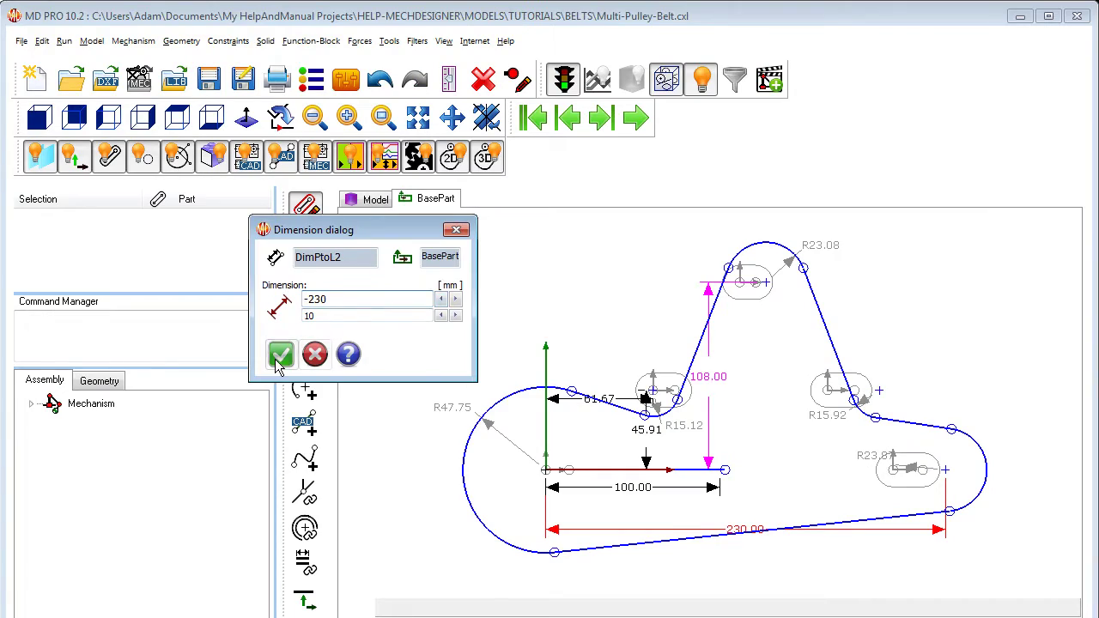
{"action": "left_click", "coordinate": [281, 354]}
{"action": "left_click", "coordinate": [305, 206]}
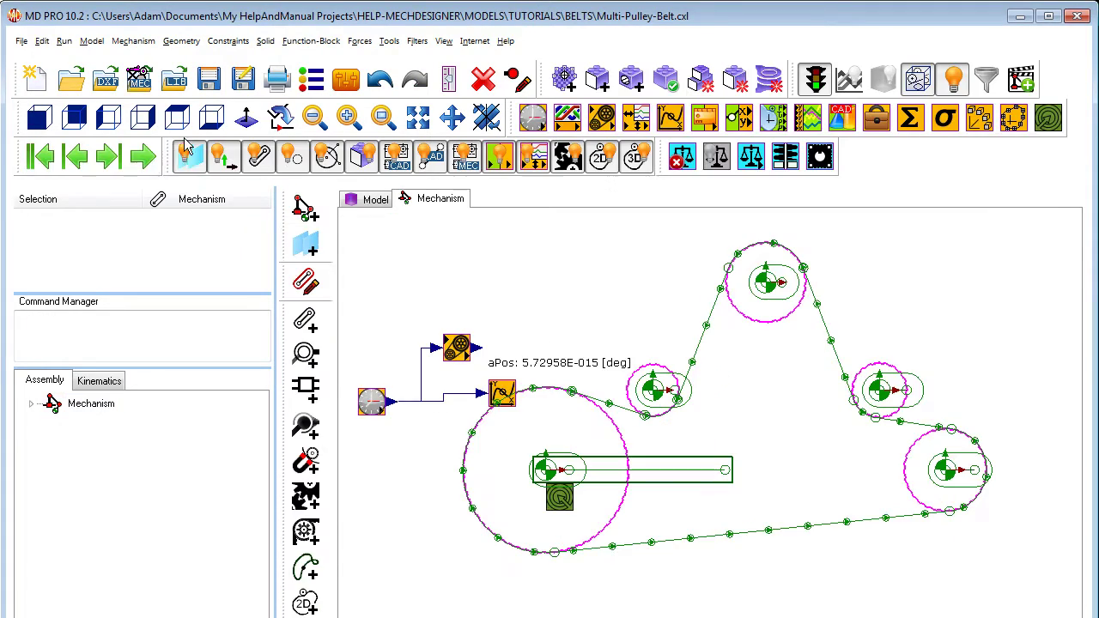
{"action": "left_click", "coordinate": [143, 157]}
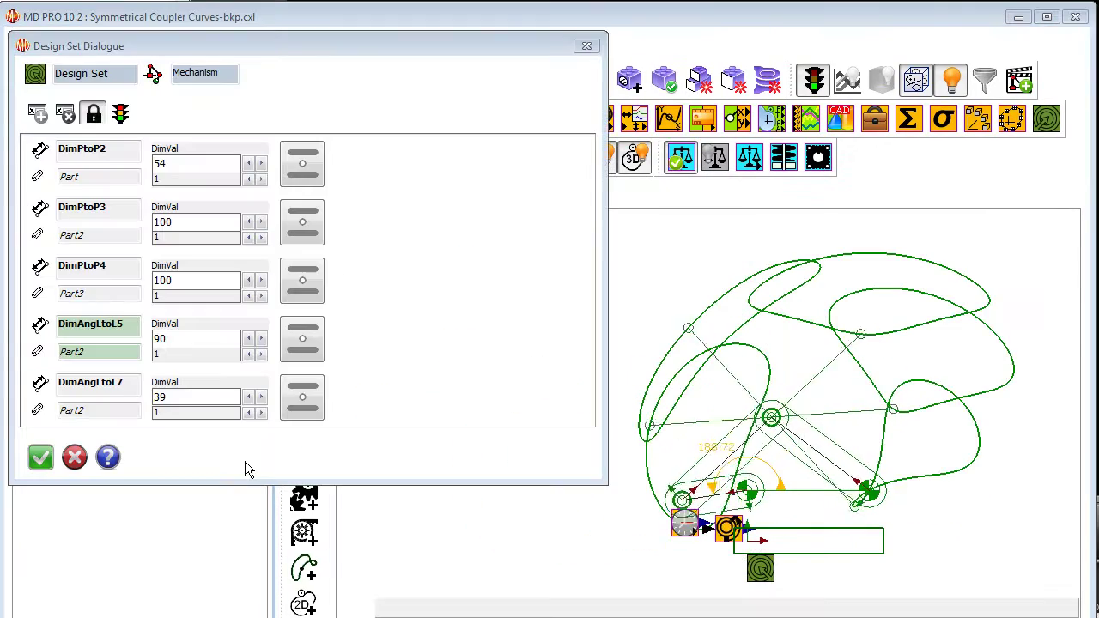
Step: Raise DimAngLtoL7 from 39 up to 51
{"action": "left_click", "coordinate": [261, 400]}
{"action": "left_click", "coordinate": [261, 400]}
{"action": "left_click", "coordinate": [262, 400]}
{"action": "left_click", "coordinate": [262, 400]}
{"action": "left_click", "coordinate": [262, 400]}
{"action": "left_click", "coordinate": [262, 400]}
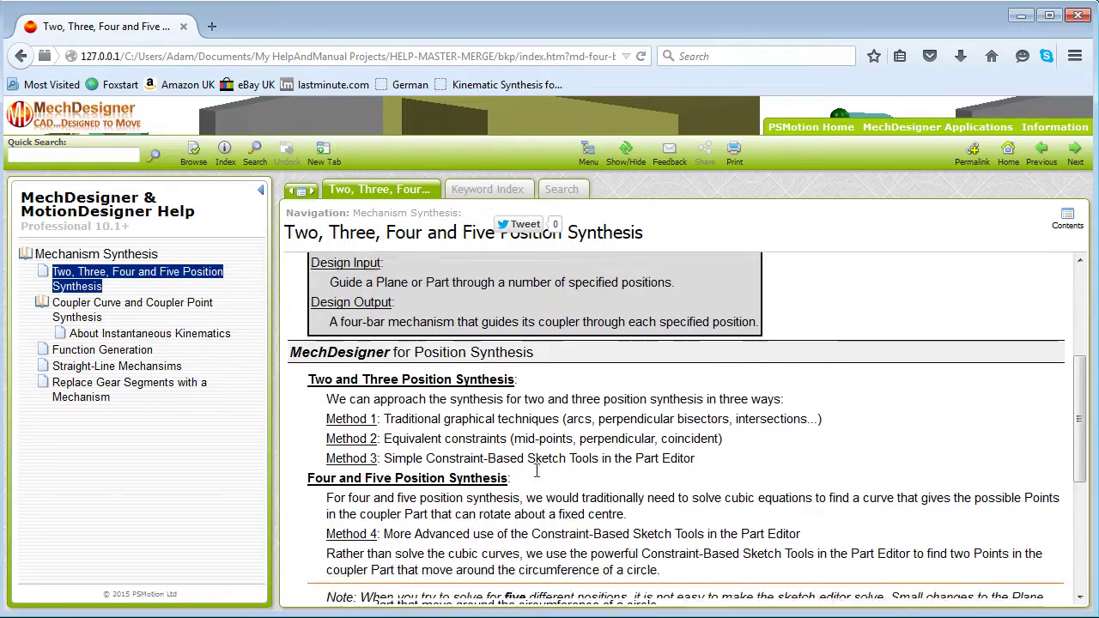
{"action": "scroll", "coordinate": [537, 470], "scroll_direction": "down", "scroll_amount": 5}
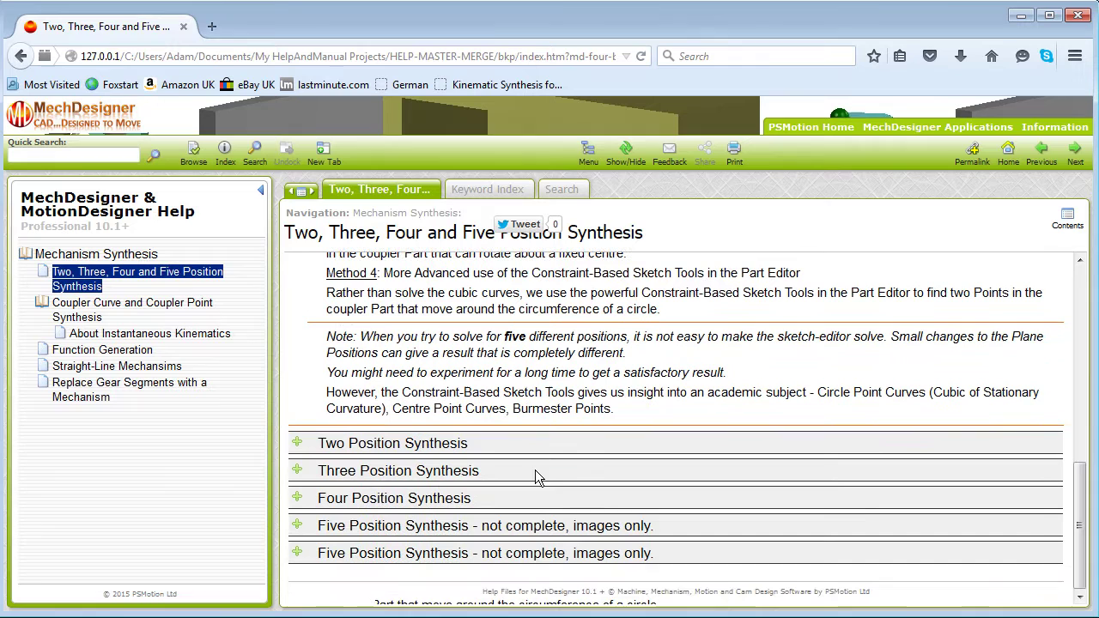
Step: Read the Three and Four Position Synthesis help sections through circle fitting, then return to MD PRO
{"action": "left_click", "coordinate": [366, 470]}
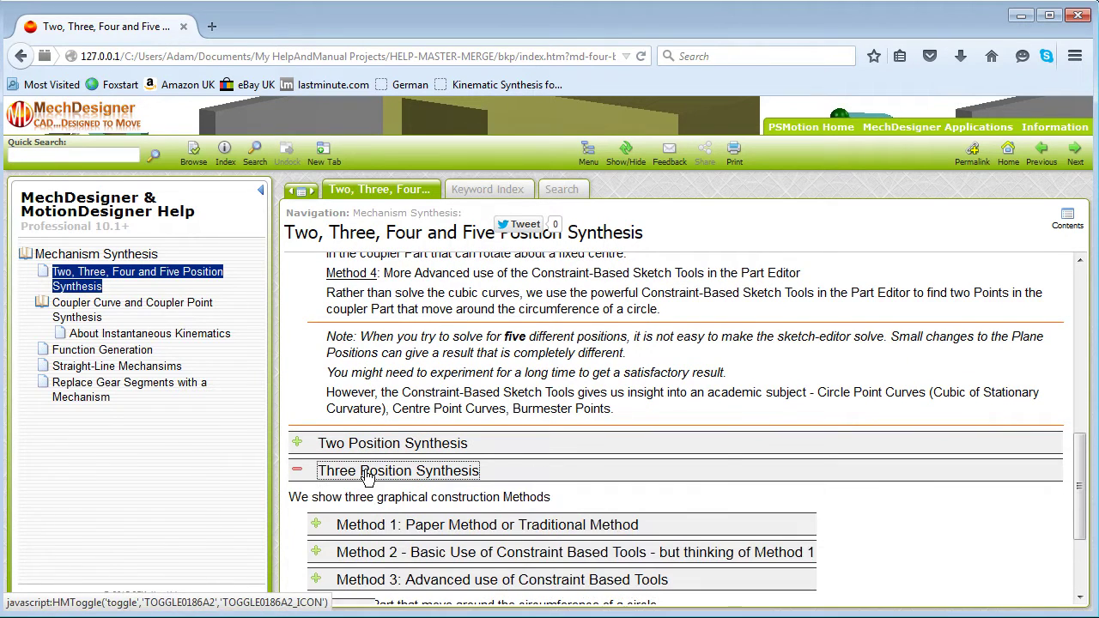
{"action": "scroll", "coordinate": [368, 474], "scroll_direction": "down", "scroll_amount": 3}
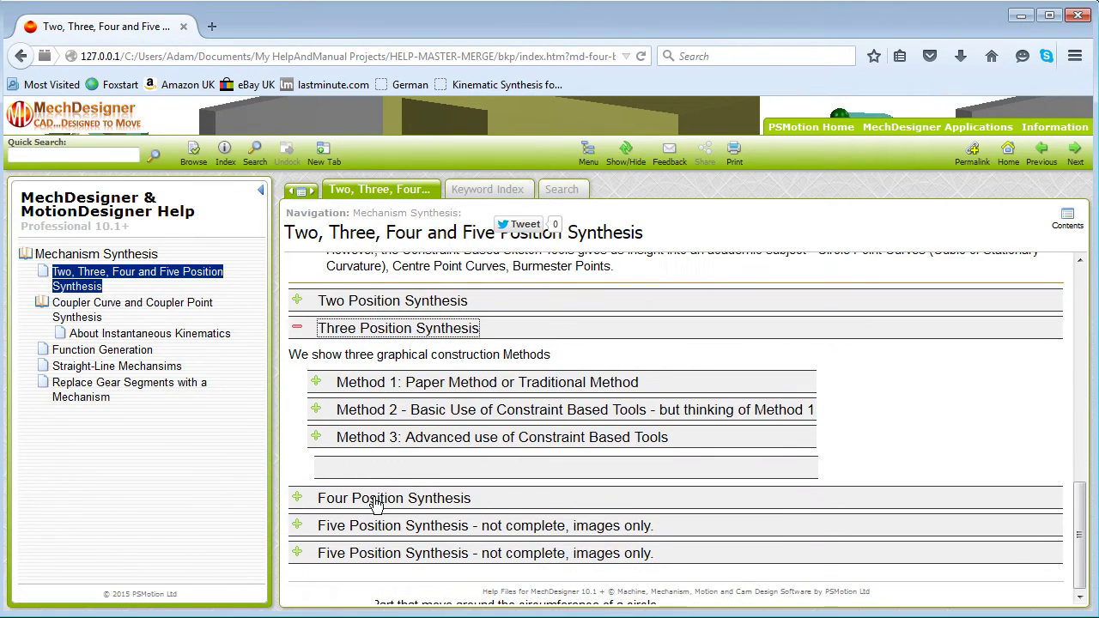
{"action": "left_click", "coordinate": [375, 501]}
{"action": "scroll", "coordinate": [375, 507], "scroll_direction": "down", "scroll_amount": 8}
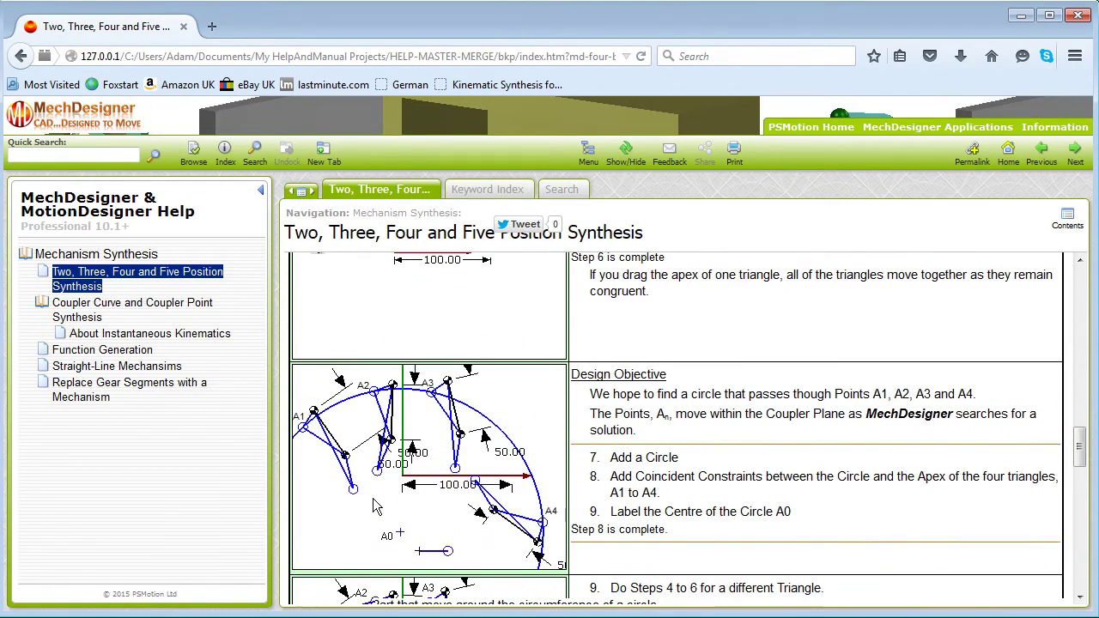
{"action": "scroll", "coordinate": [374, 506], "scroll_direction": "down", "scroll_amount": 10}
{"action": "scroll", "coordinate": [375, 506], "scroll_direction": "down", "scroll_amount": 5}
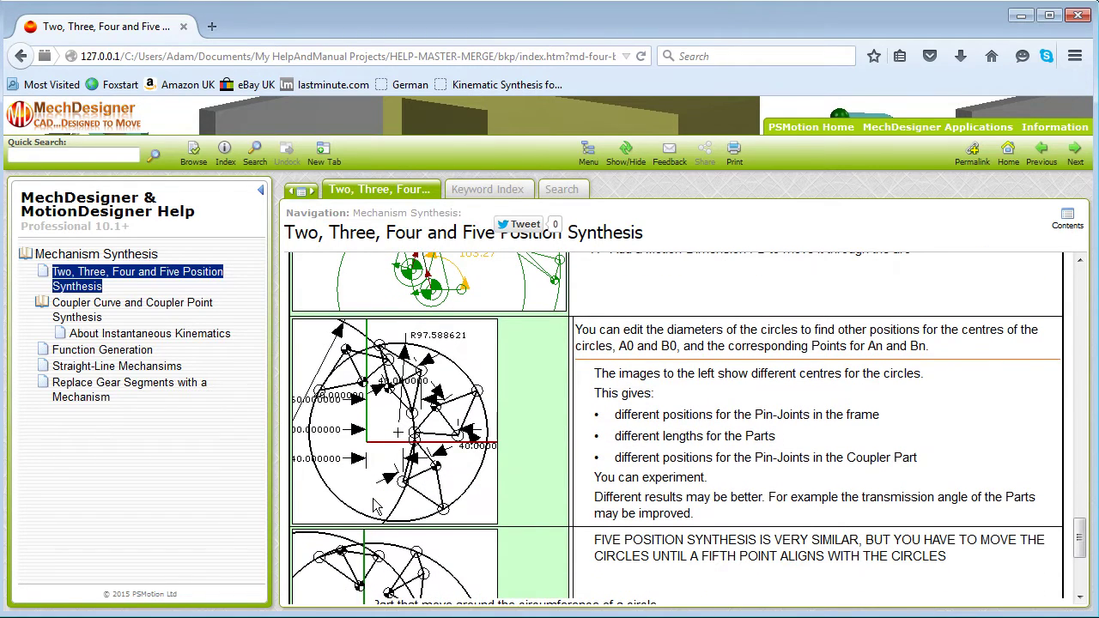
{"action": "key", "text": "alt+Tab"}
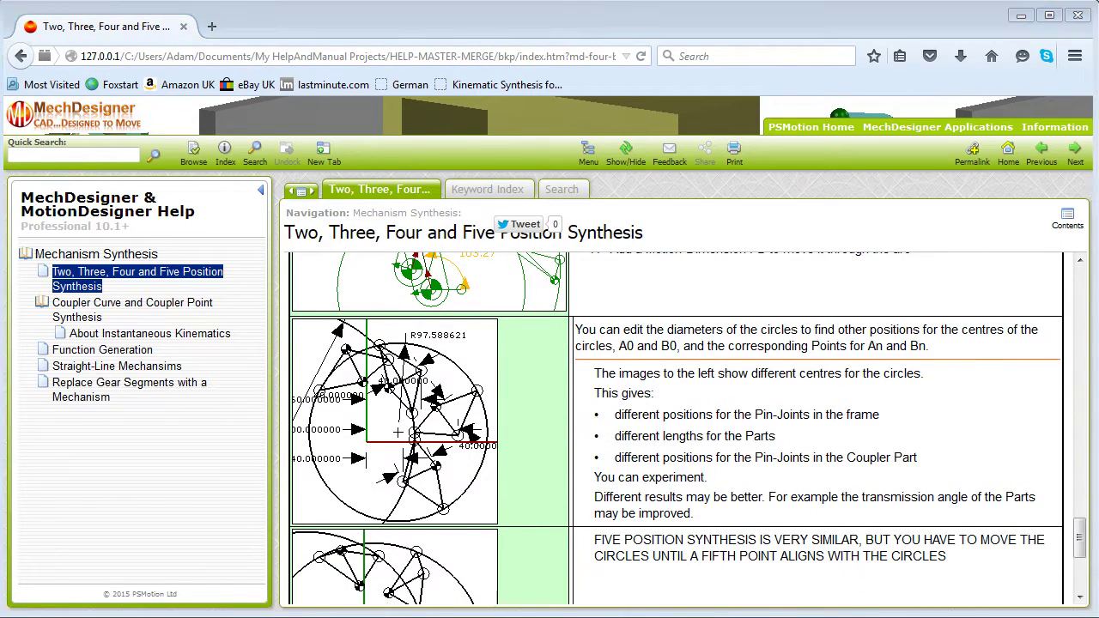
Step: Add a new point cloud, Point Cloud3, to Part
{"action": "left_click", "coordinate": [1013, 121]}
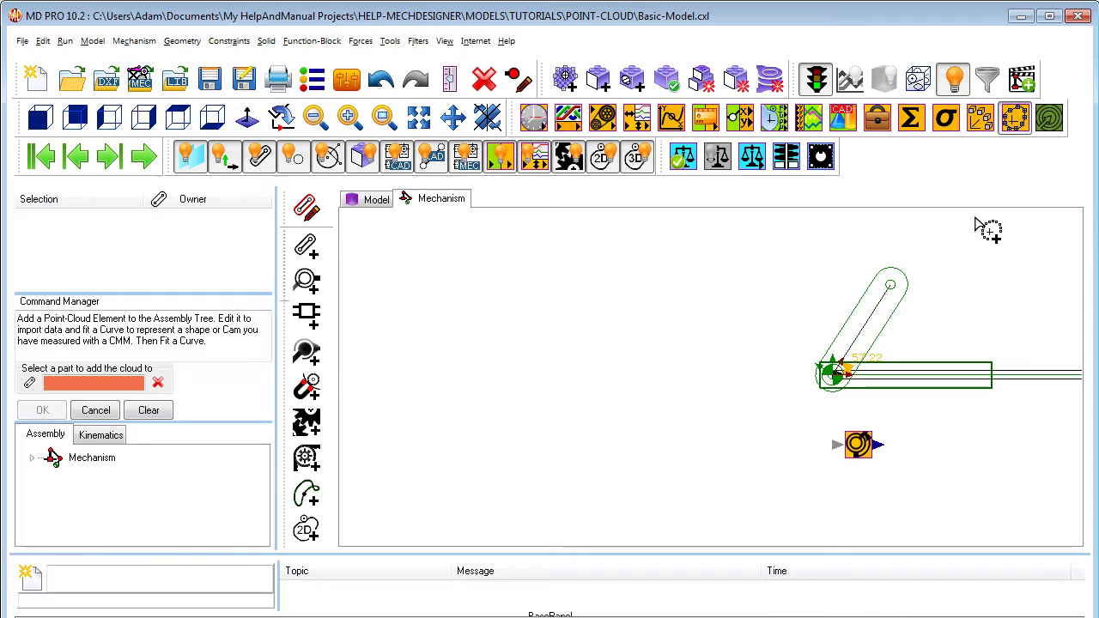
{"action": "left_click", "coordinate": [884, 334]}
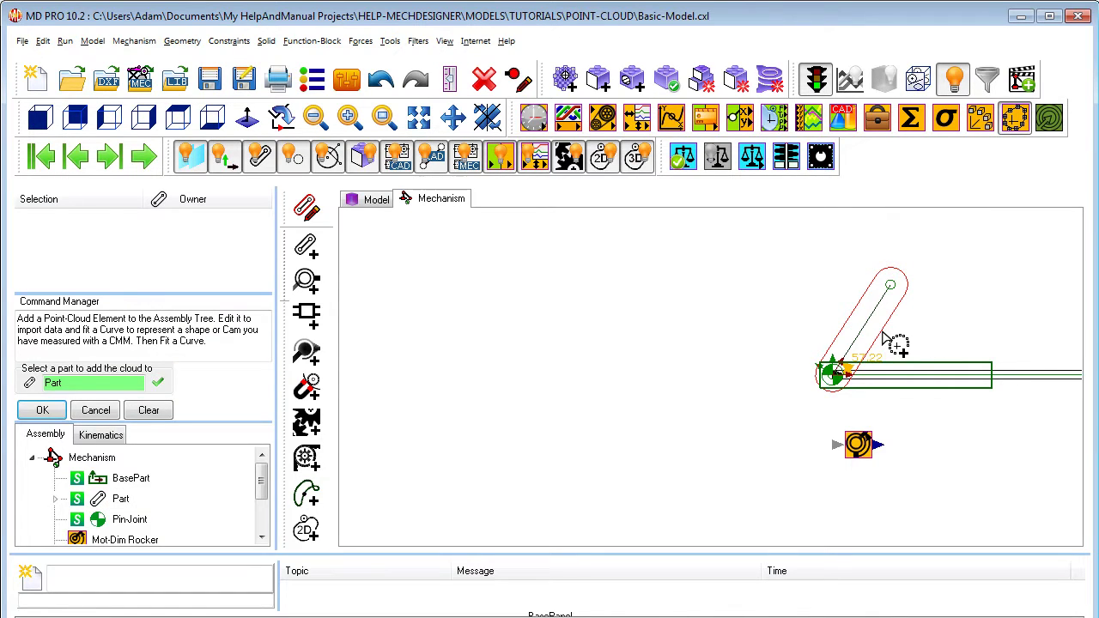
{"action": "right_click", "coordinate": [890, 338]}
{"action": "right_click", "coordinate": [893, 341]}
Step: Import the 360-CamData.txt points into Point Cloud3 and fit a curve to them
{"action": "left_click", "coordinate": [858, 411]}
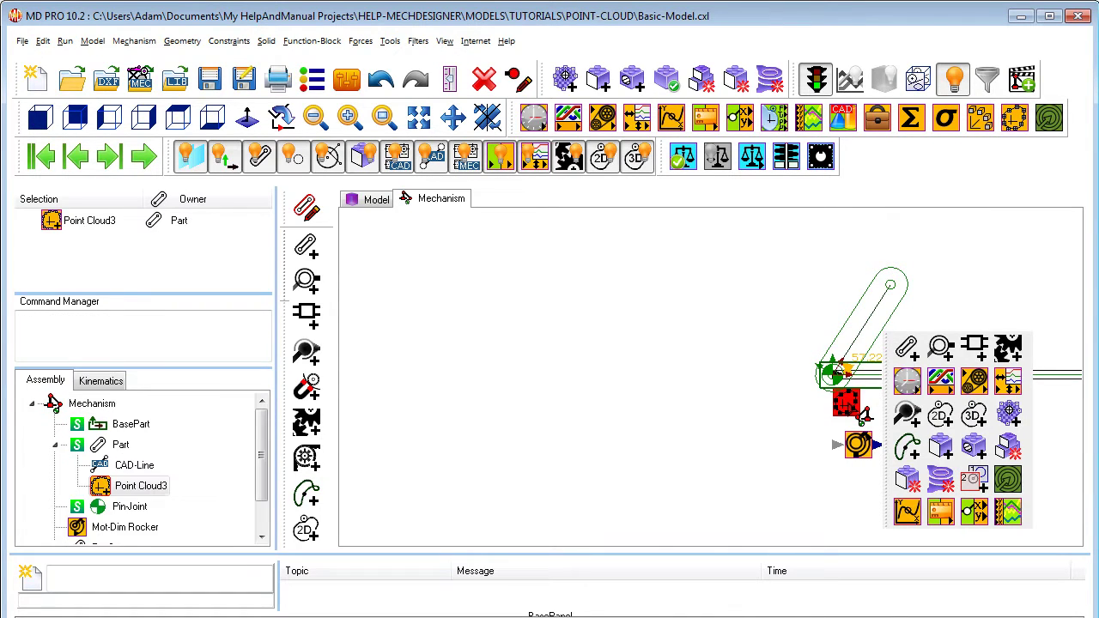
{"action": "left_click", "coordinate": [140, 298]}
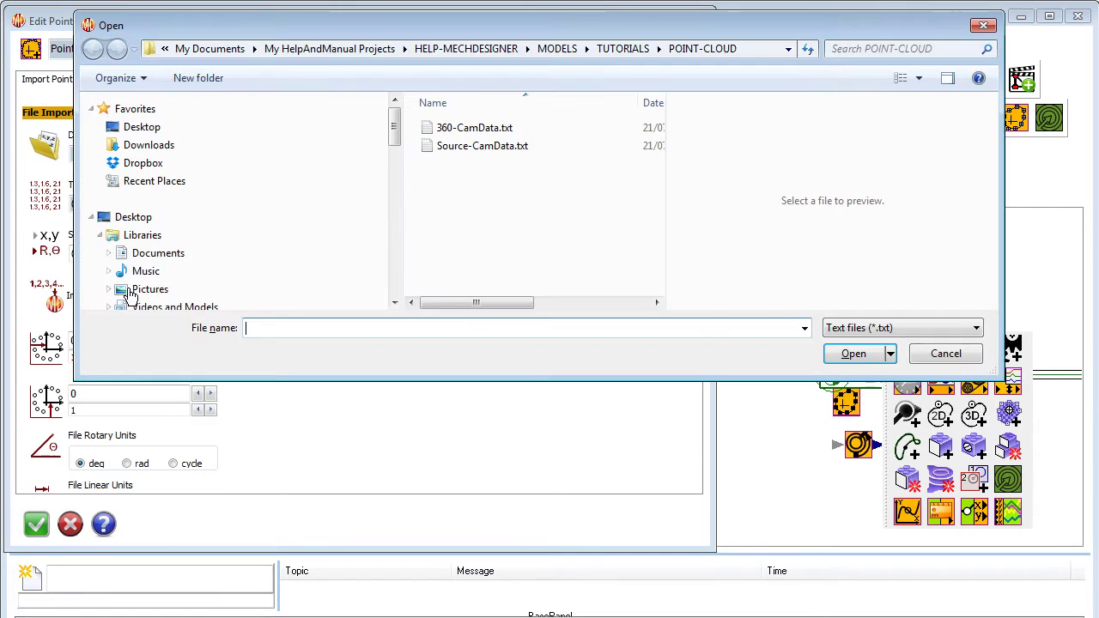
{"action": "left_click", "coordinate": [451, 128]}
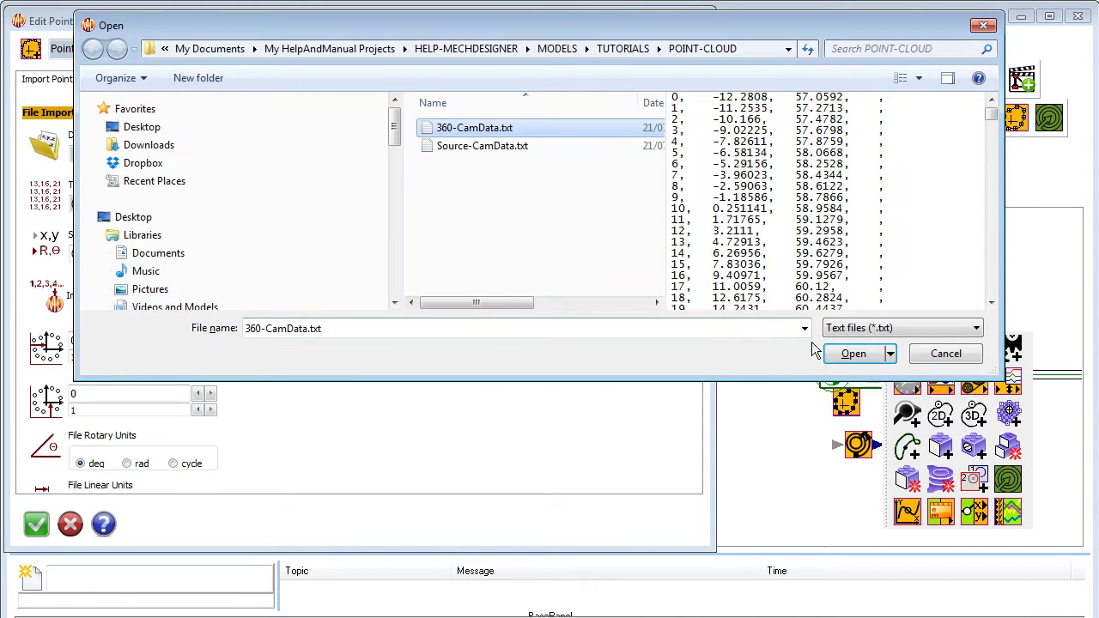
{"action": "left_click", "coordinate": [846, 355]}
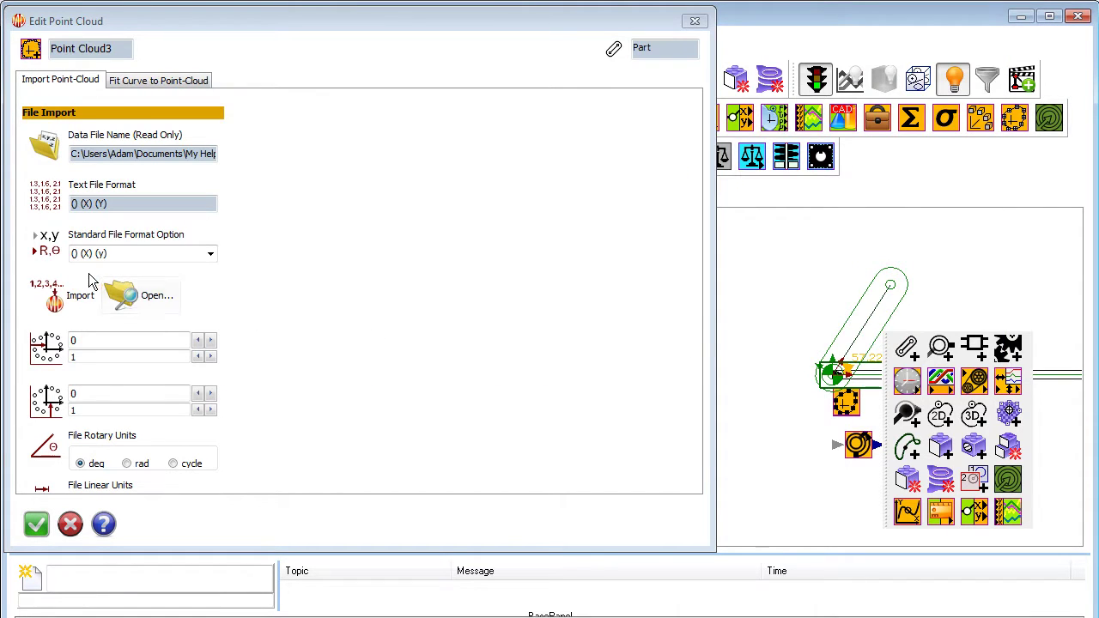
{"action": "left_click", "coordinate": [72, 302]}
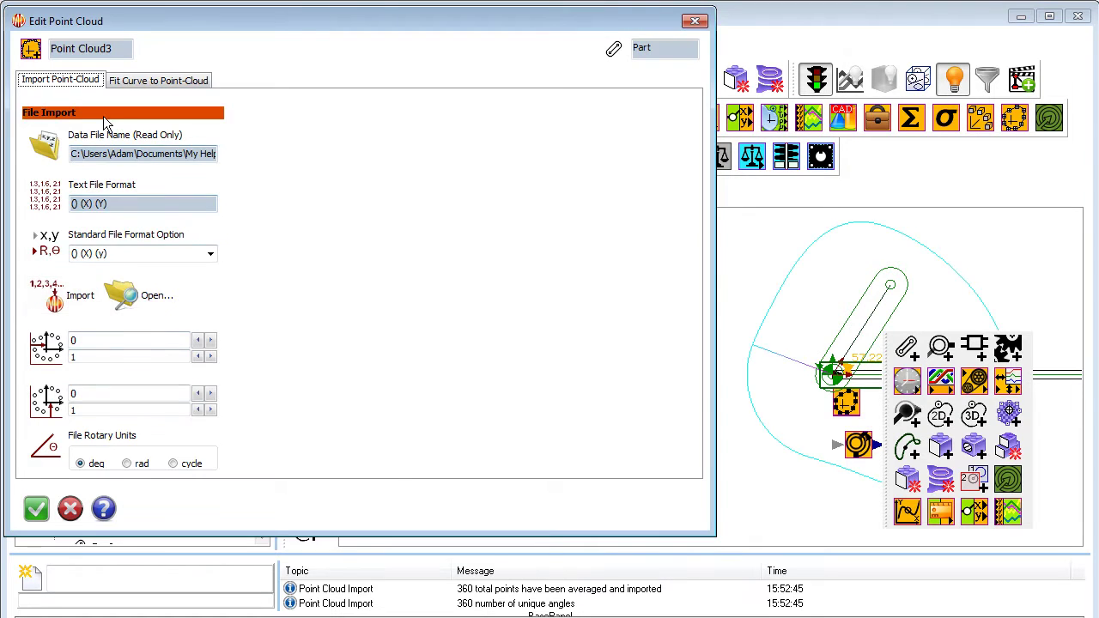
{"action": "left_click", "coordinate": [158, 80]}
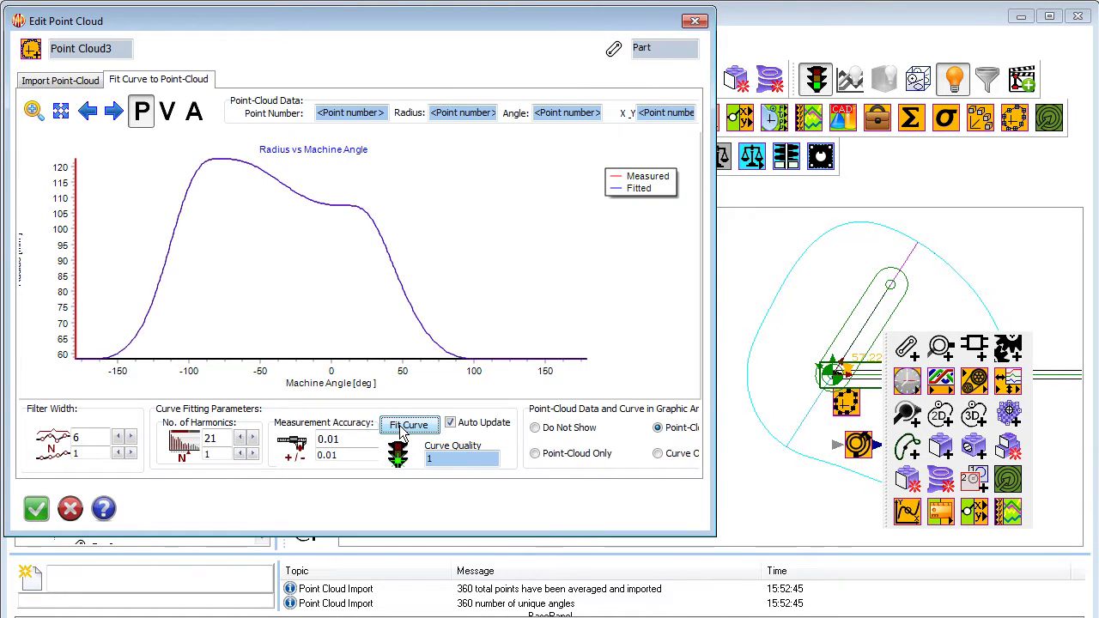
{"action": "left_click", "coordinate": [36, 509]}
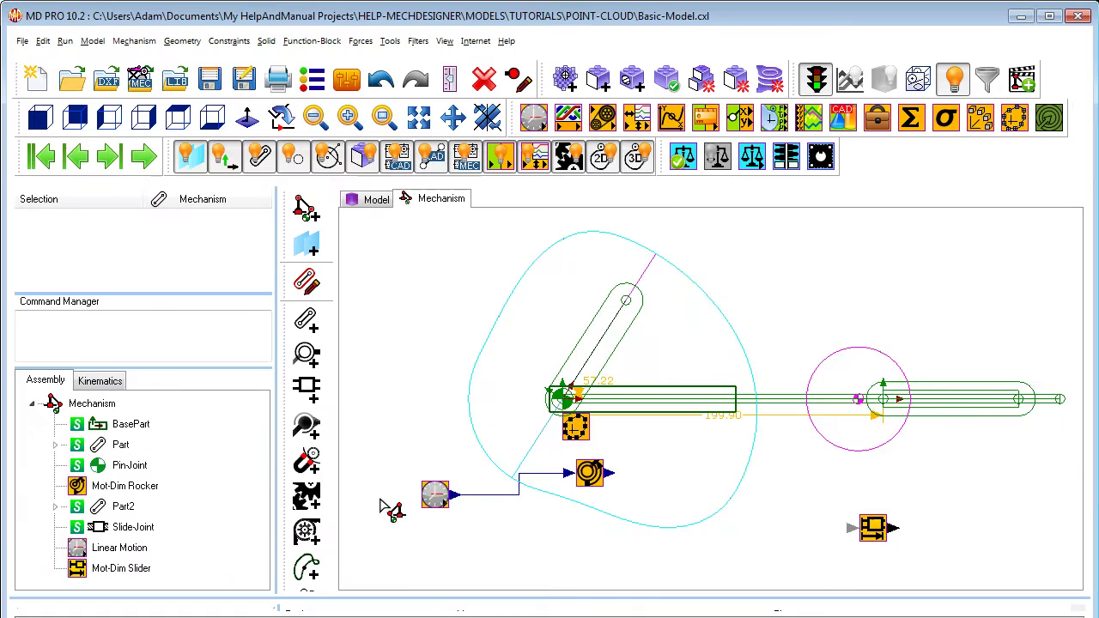
Step: Make the slider's red roller follow the Point Cloud3 curve and wire its motion to a graph
{"action": "left_click", "coordinate": [313, 467]}
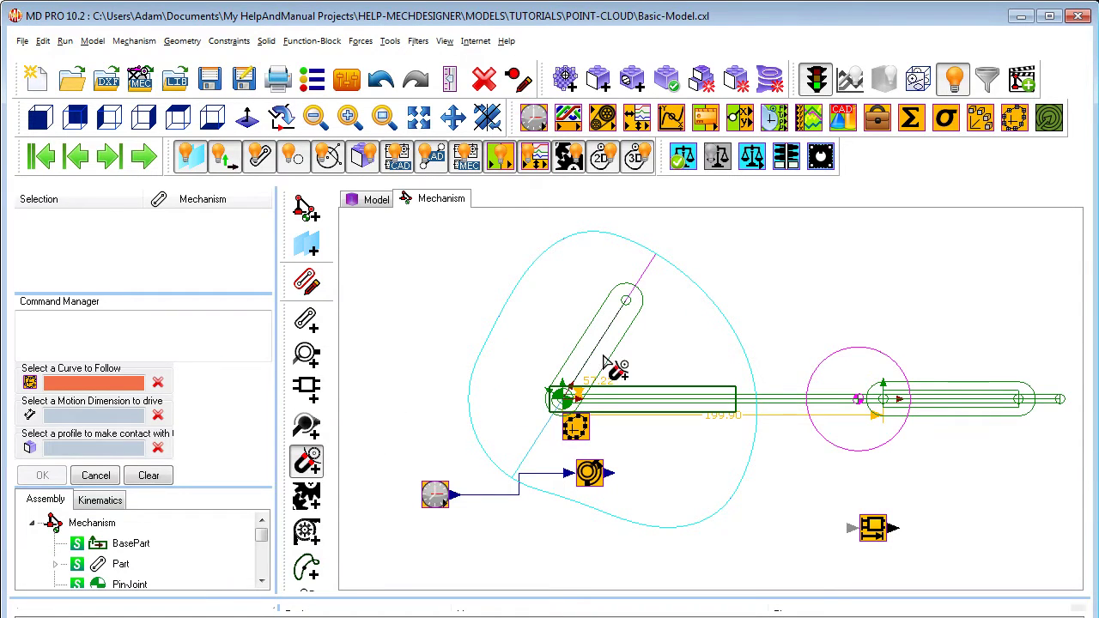
{"action": "left_click", "coordinate": [755, 367]}
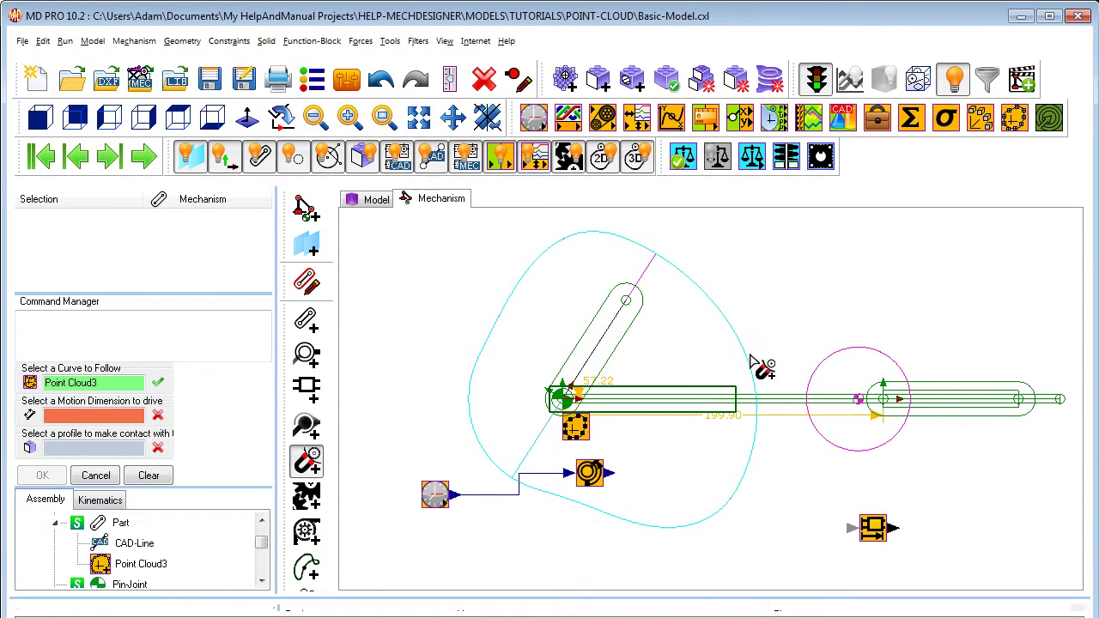
{"action": "left_click", "coordinate": [880, 531]}
{"action": "left_click", "coordinate": [849, 457]}
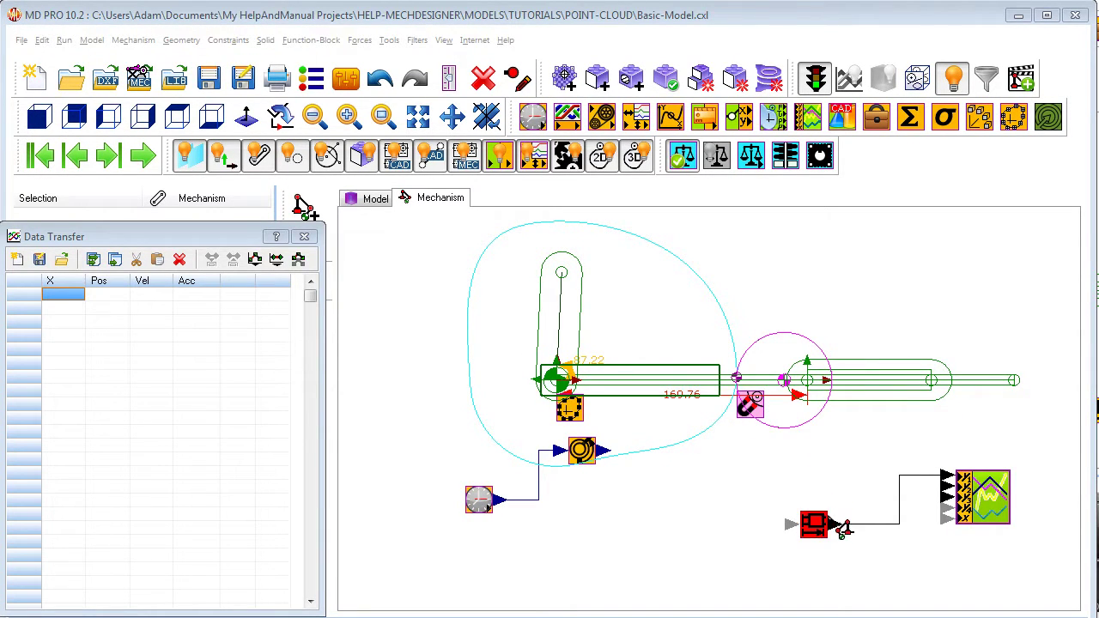
{"action": "left_click", "coordinate": [833, 524]}
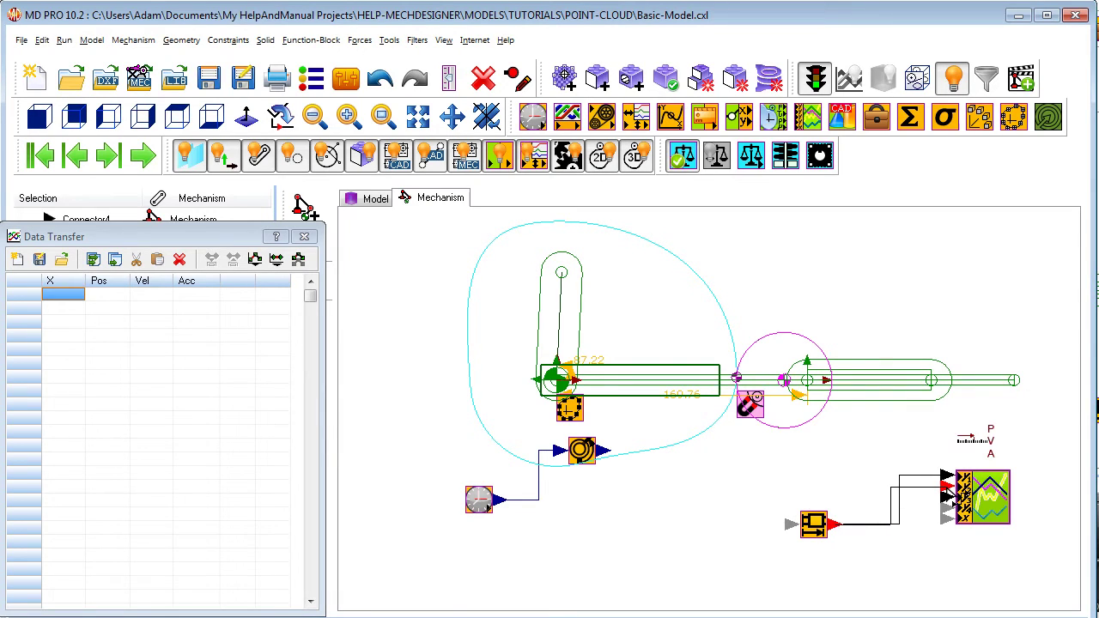